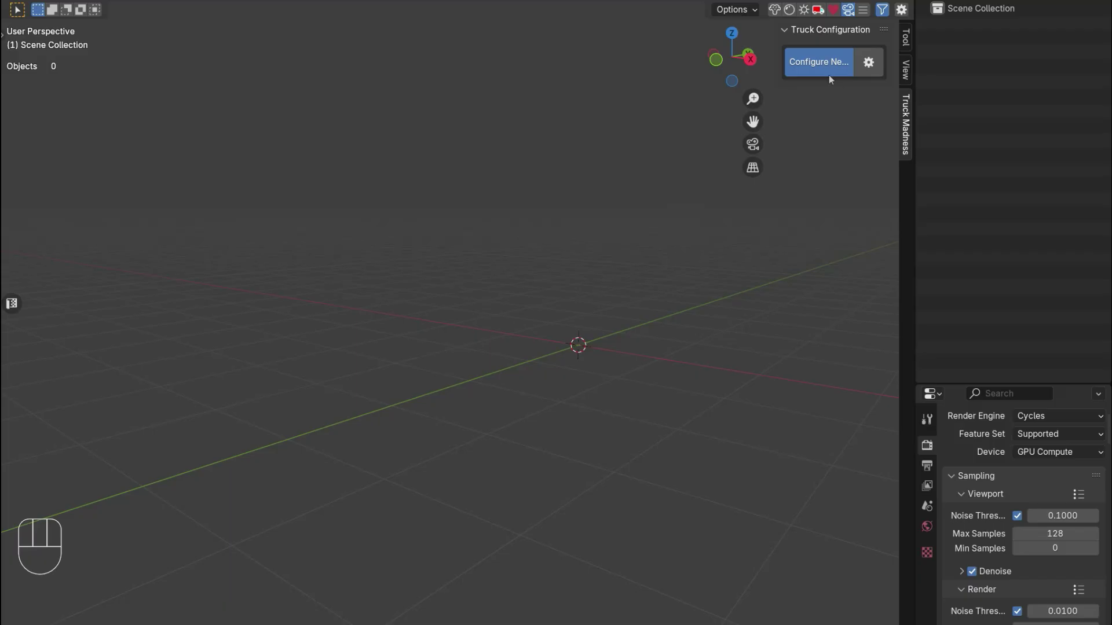
- Configure a new Model A truck with the EU 6x4 SHORT chassis and add it to the scene
left_click(820, 62)
left_click(836, 180)
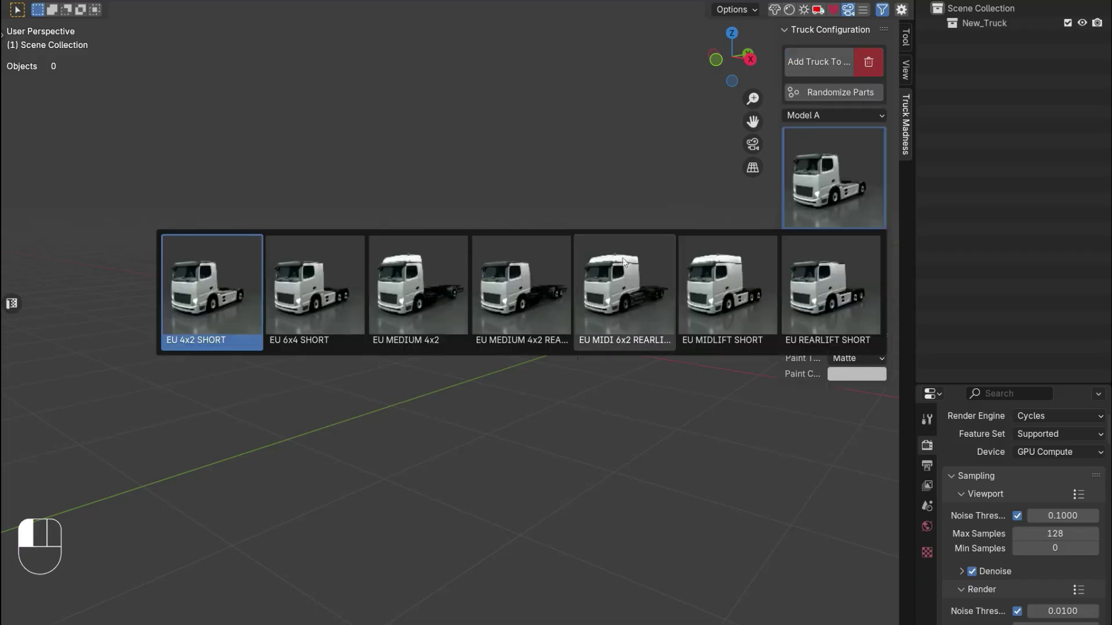
left_click(297, 289)
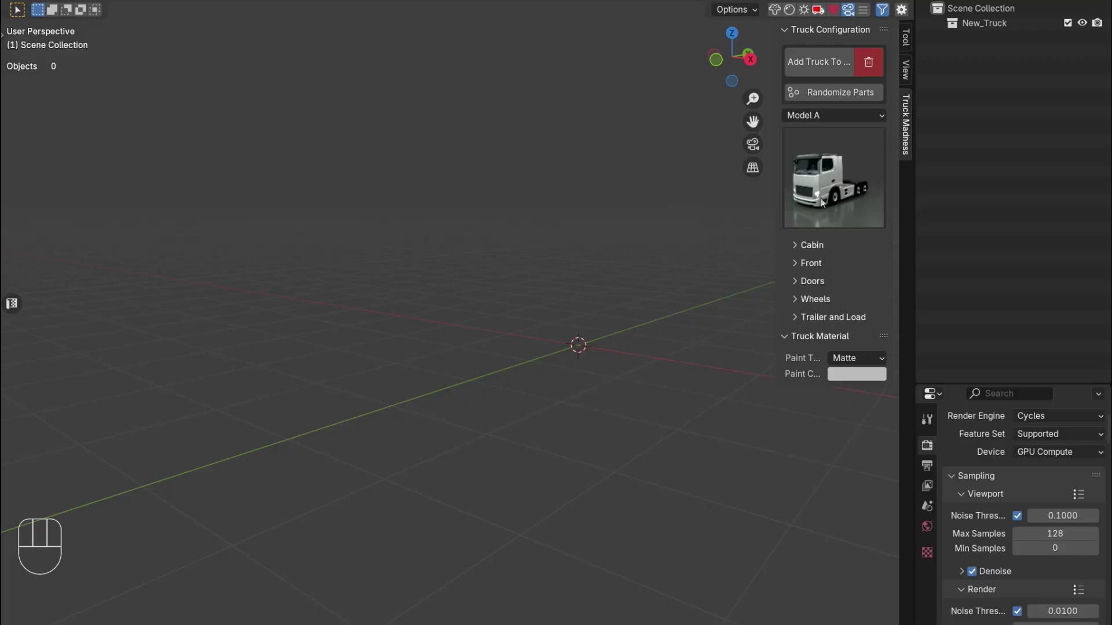
left_click(809, 67)
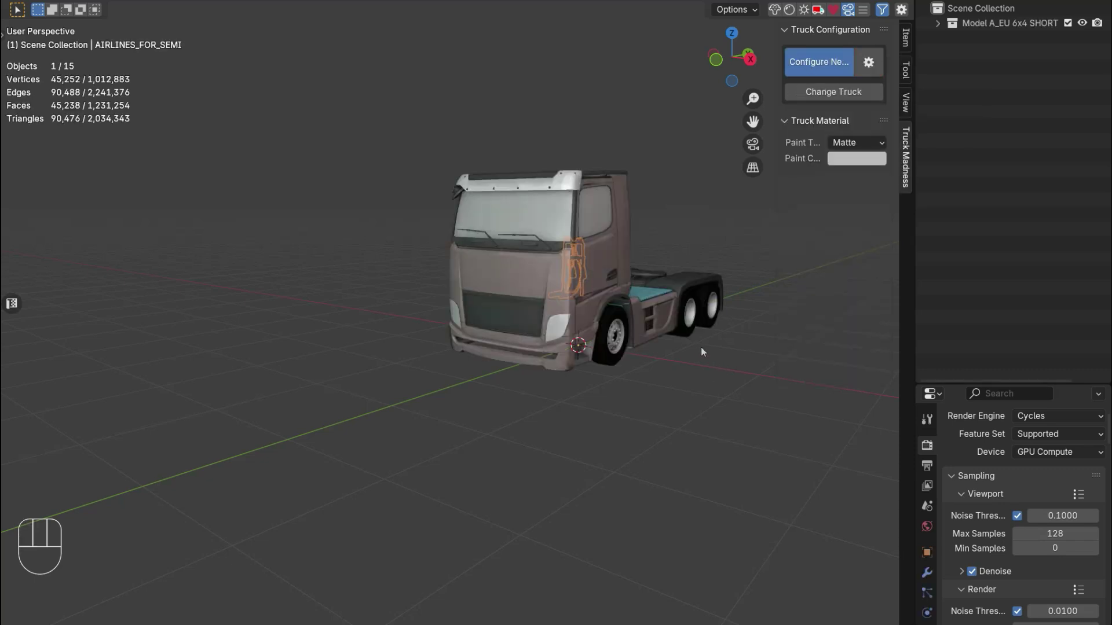
- Examine the truck from several angles and check in its expanded collection how the cab, chassis and front mask are separated
middle_click_drag(689, 334, 565, 442, "shift")
middle_click_drag(747, 315, 569, 395, "shift")
scroll(540, 383, "up", 2)
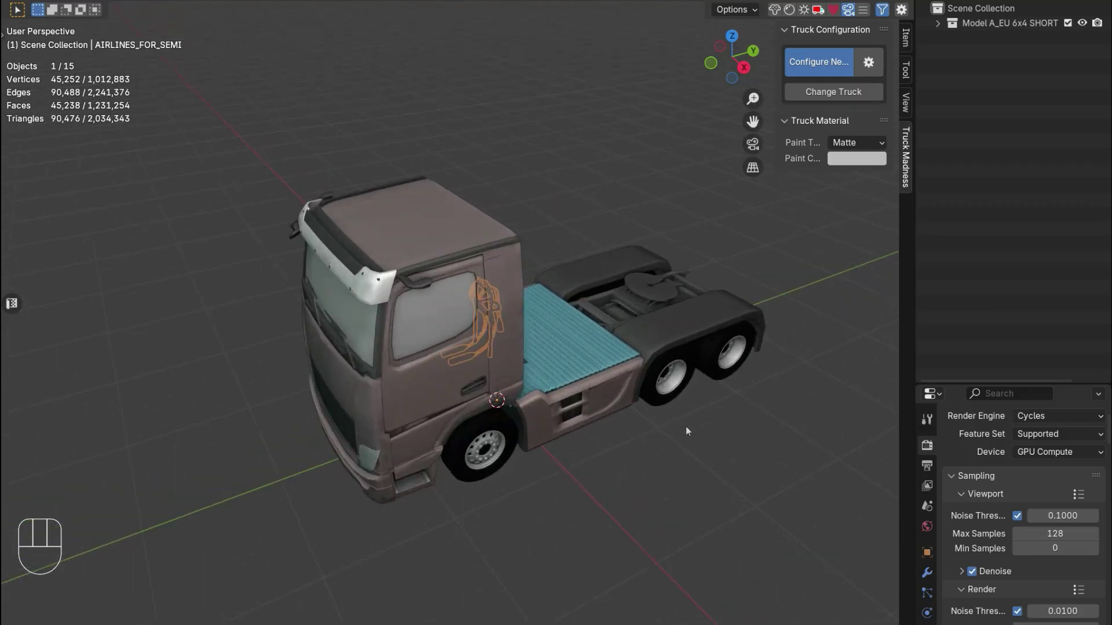
scroll(686, 426, "up", 2)
middle_click_drag(686, 426, 715, 480)
left_click(733, 469)
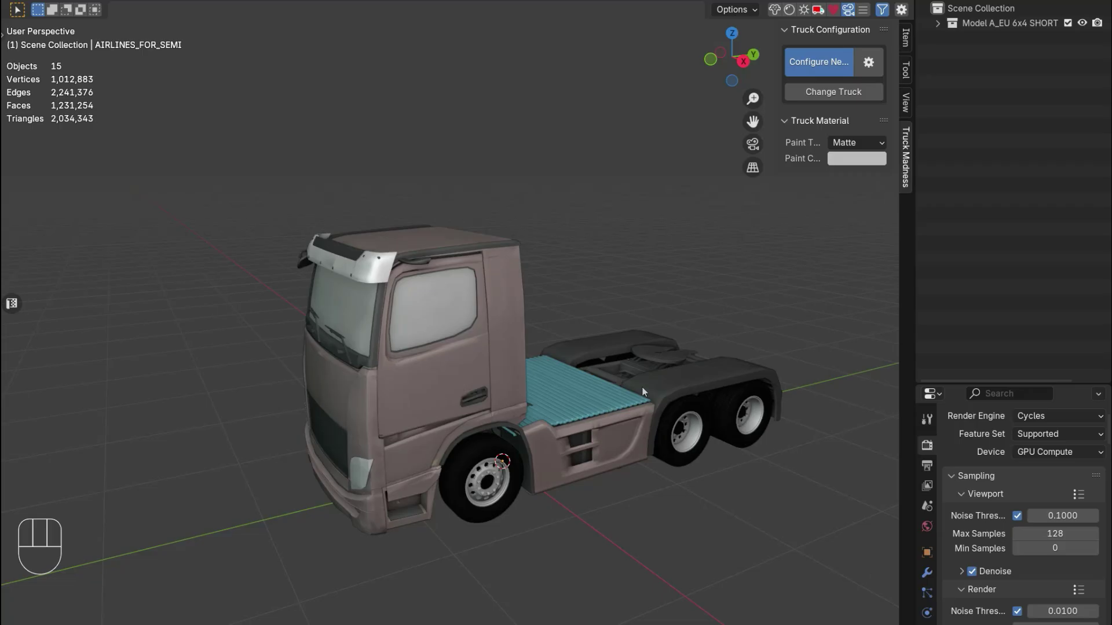
middle_click_drag(536, 268, 468, 355)
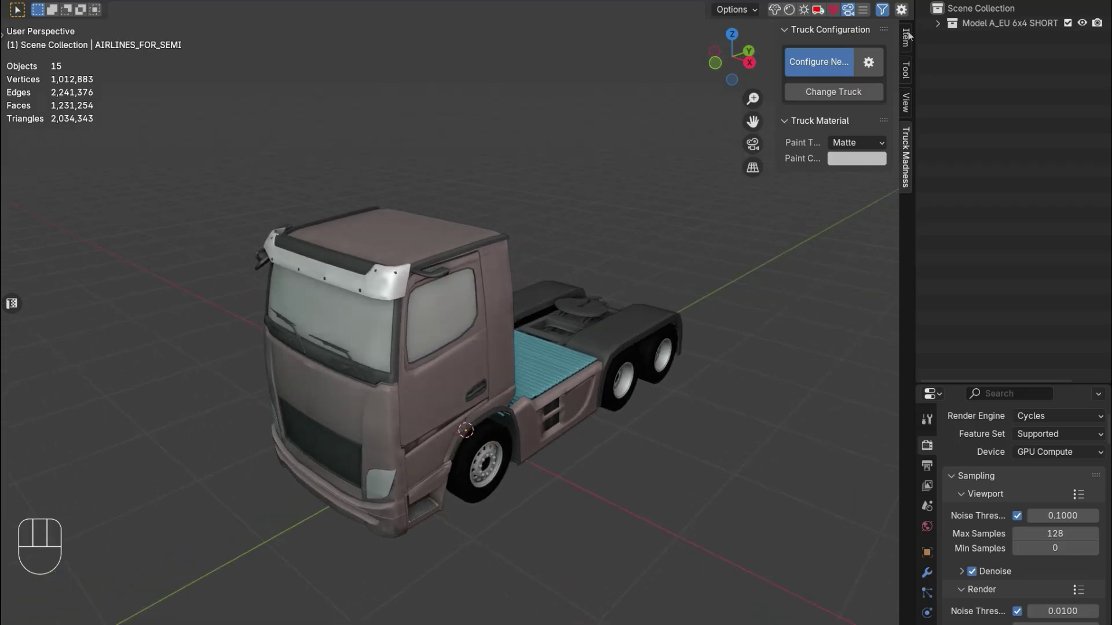
left_click(938, 24)
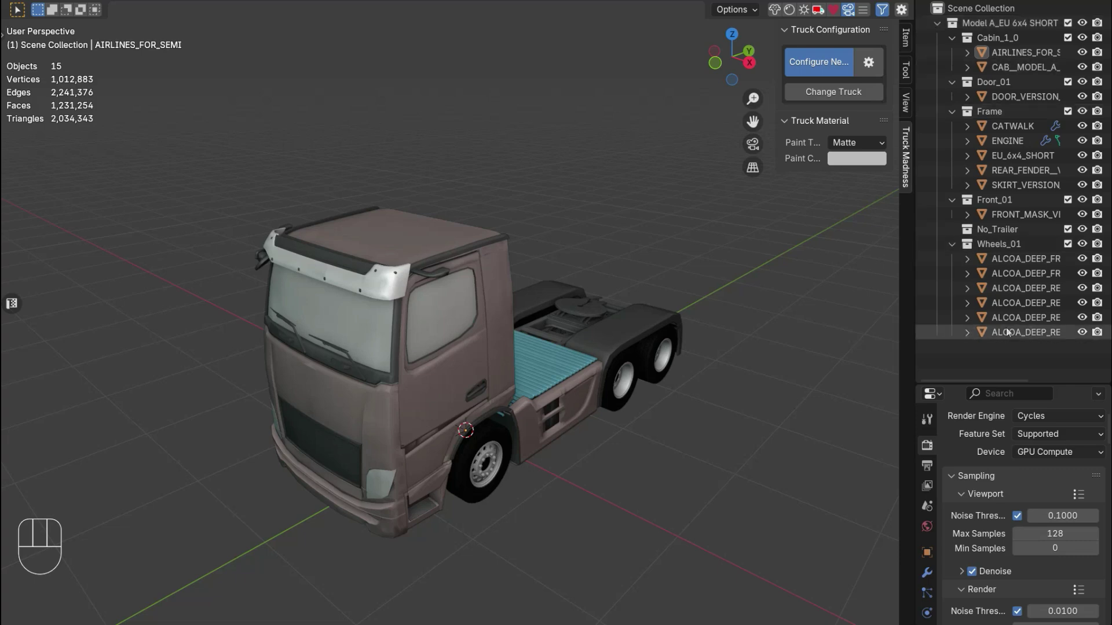
left_click(432, 380)
left_click(443, 249)
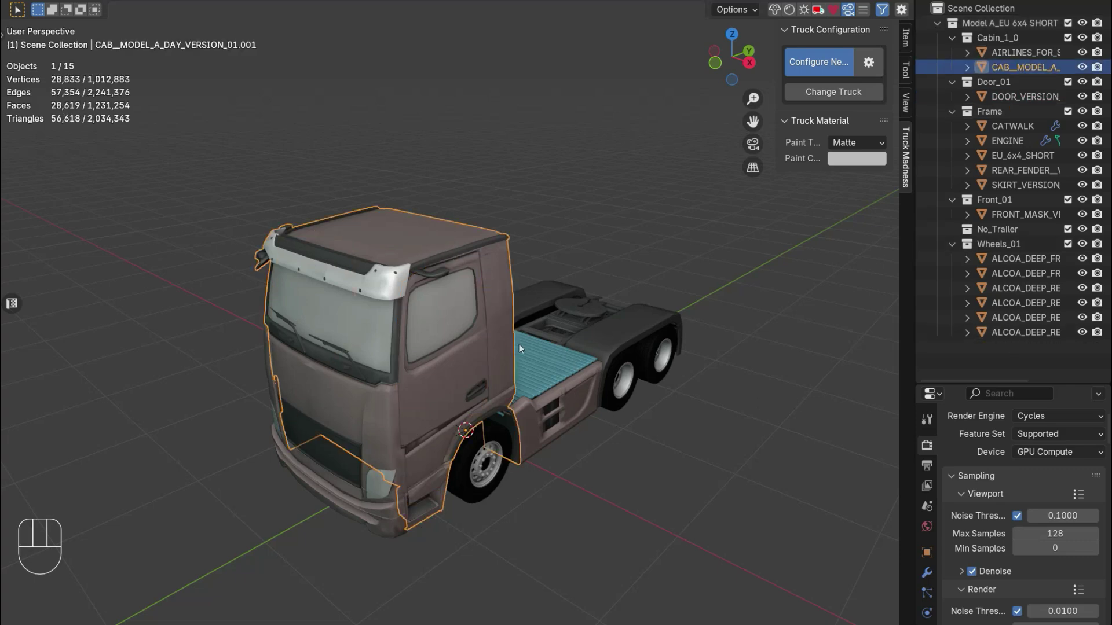
left_click(536, 355)
left_click(599, 337)
left_click(556, 330)
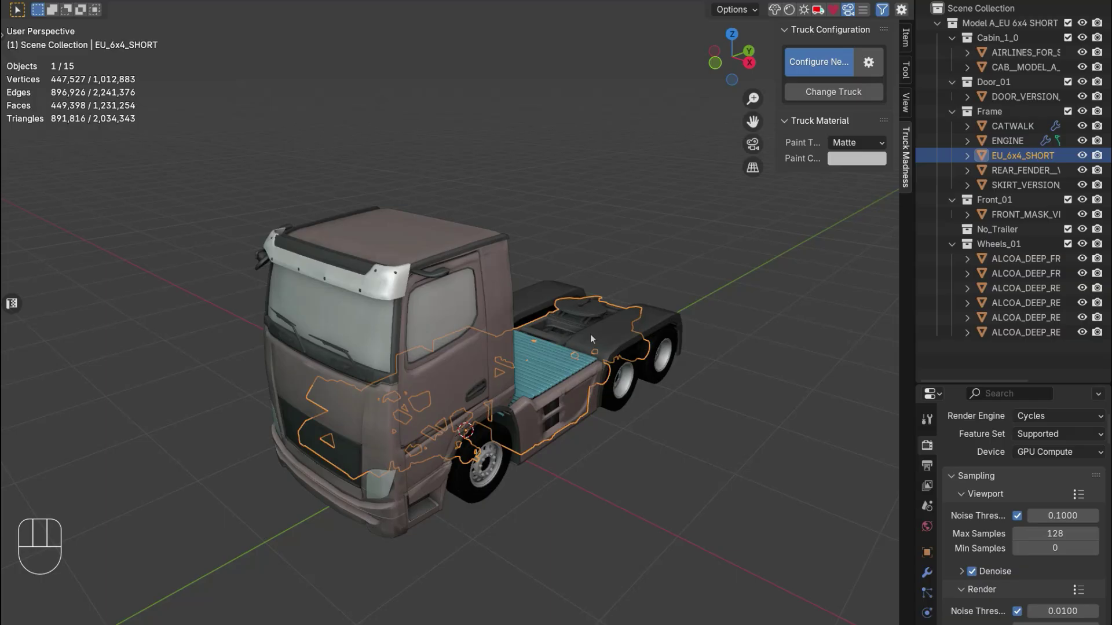
left_click(371, 473)
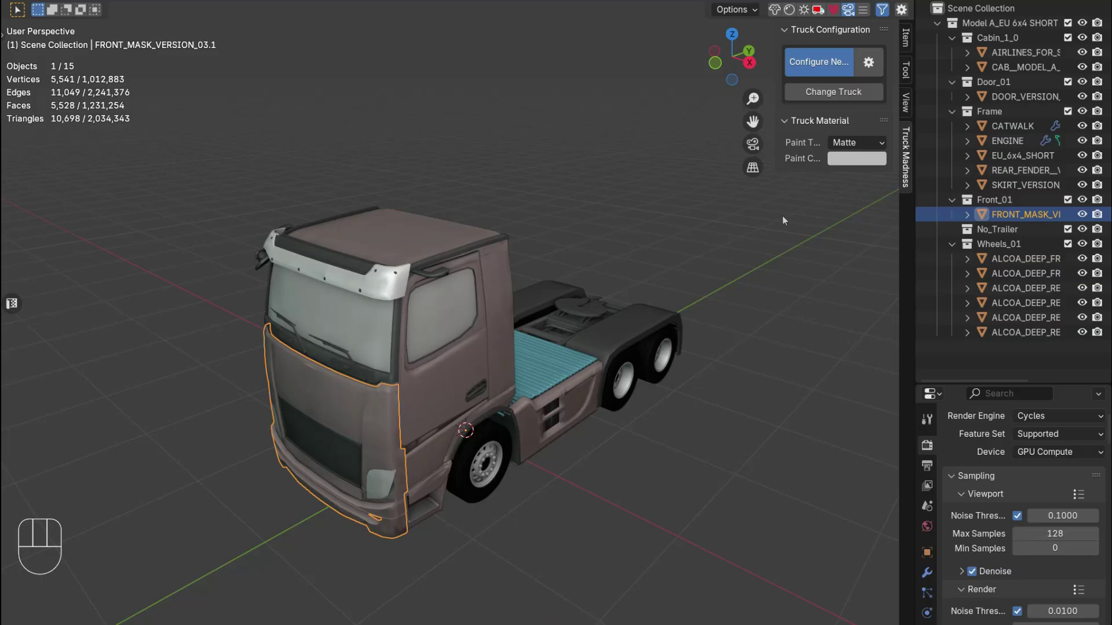
- Change the truck's front to the Front 03 variant and update the configuration
left_click(814, 91)
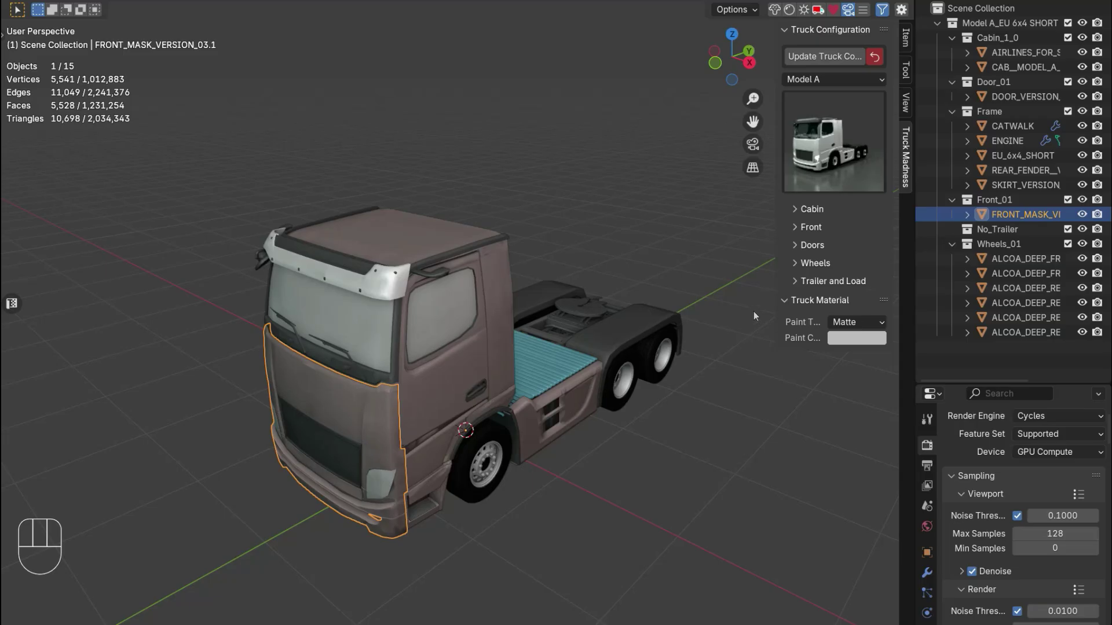
left_click(796, 227)
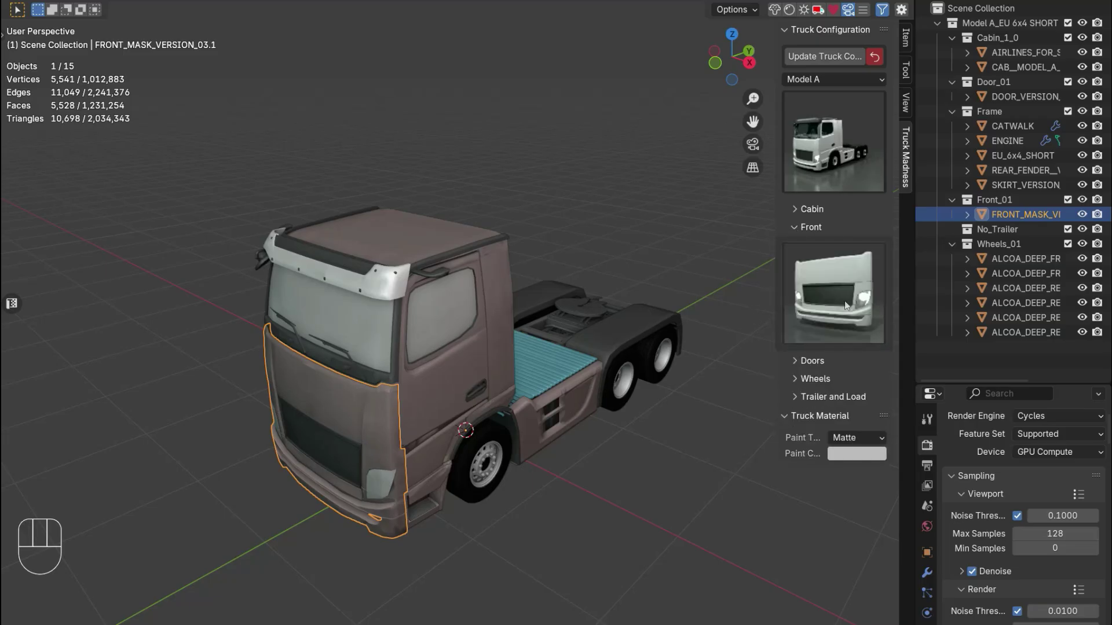
left_click(839, 282)
left_click(750, 410)
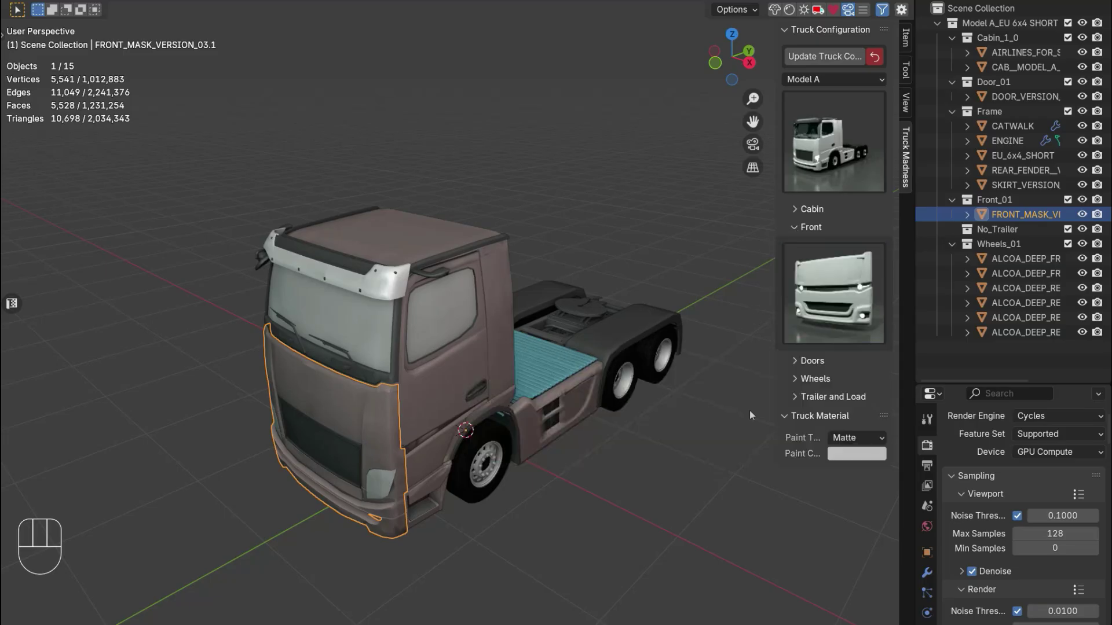
left_click(807, 58)
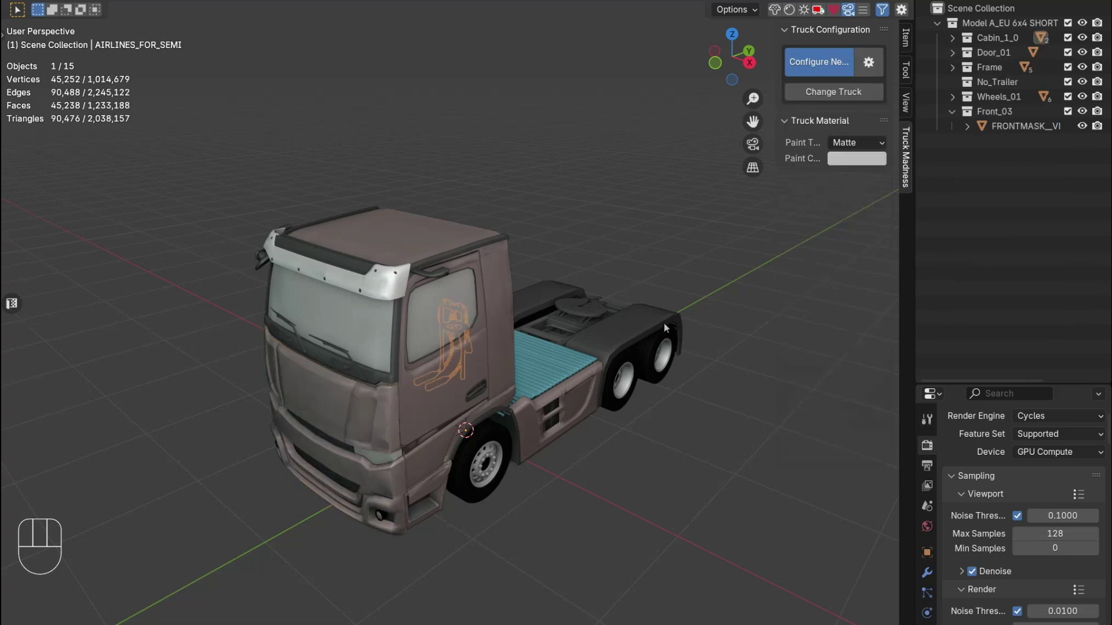
middle_click_drag(391, 487, 418, 471)
left_click(604, 484)
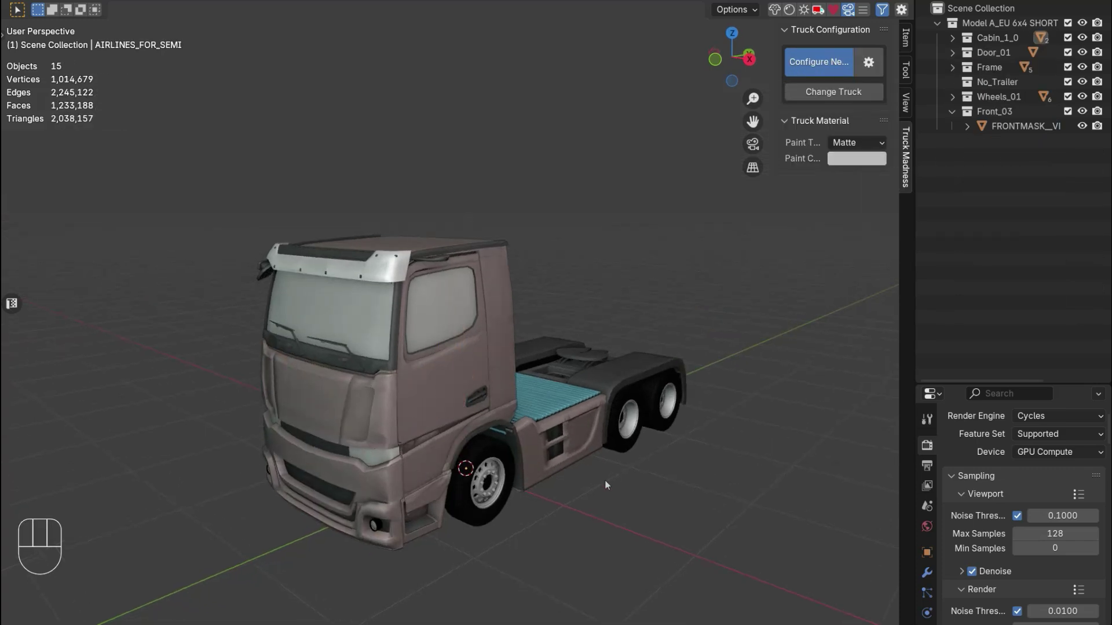
- Swap the truck's wheels for Wheels 05 and update the configuration
left_click(484, 505)
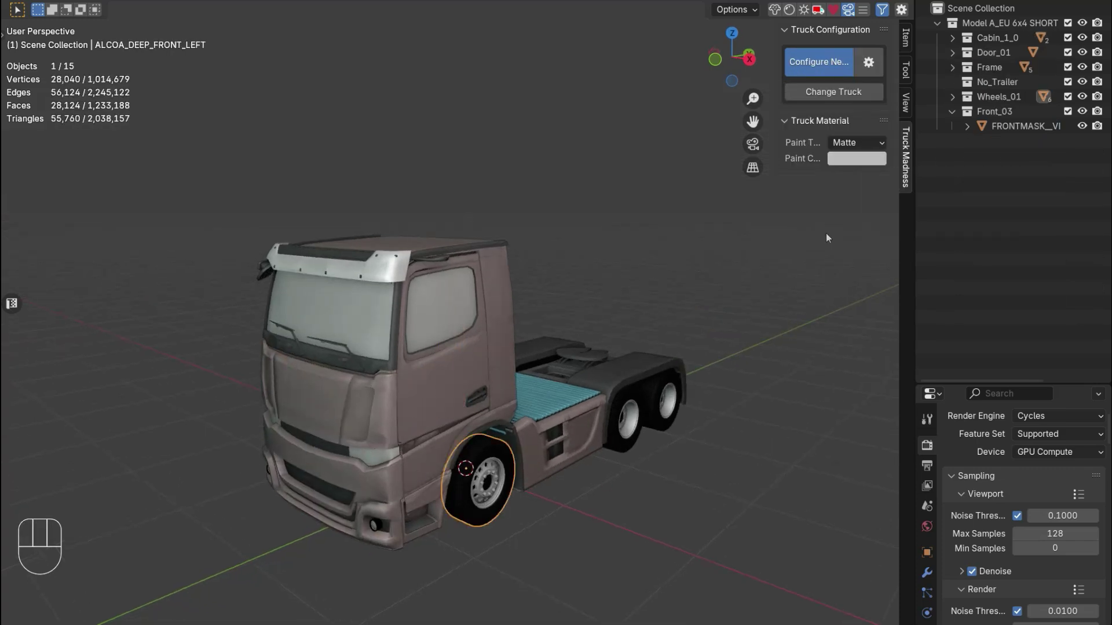
left_click(806, 93)
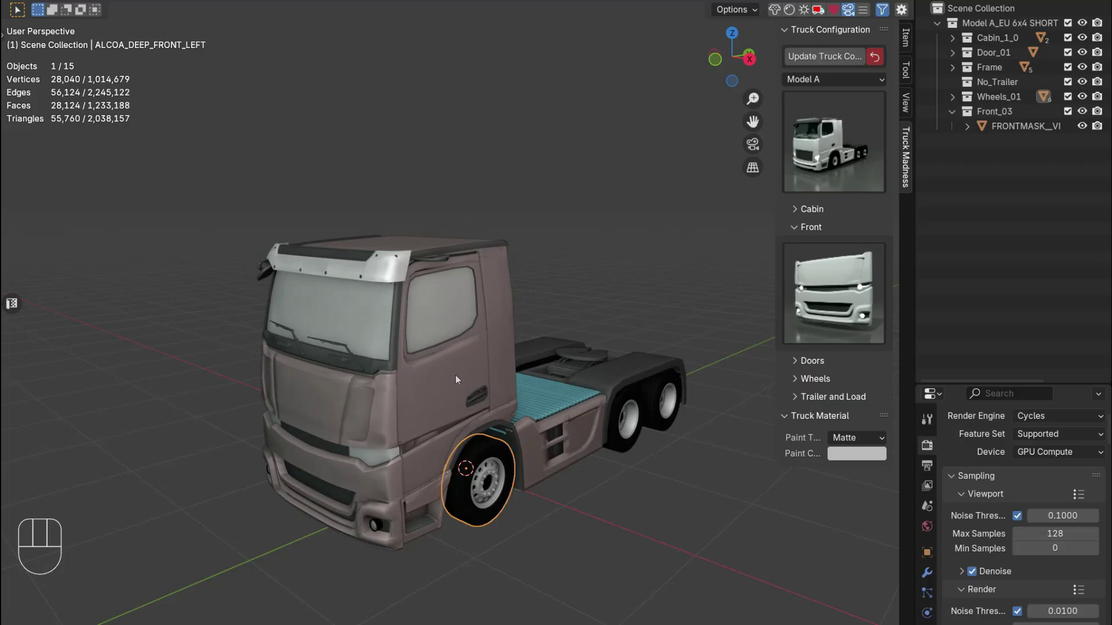
left_click(601, 381)
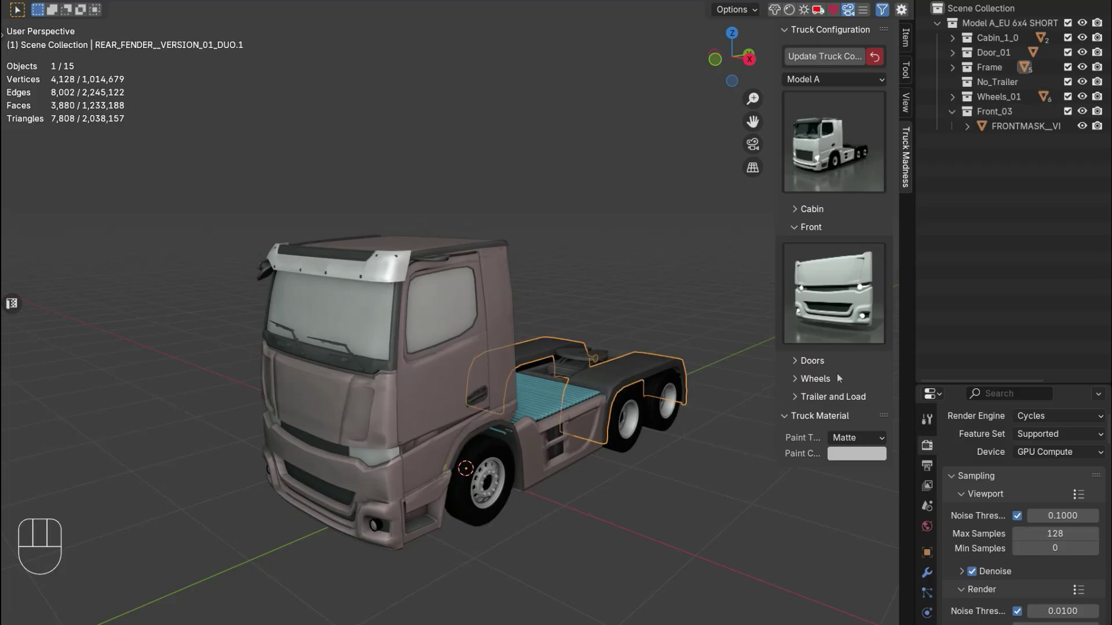
left_click(796, 378)
left_click(831, 449)
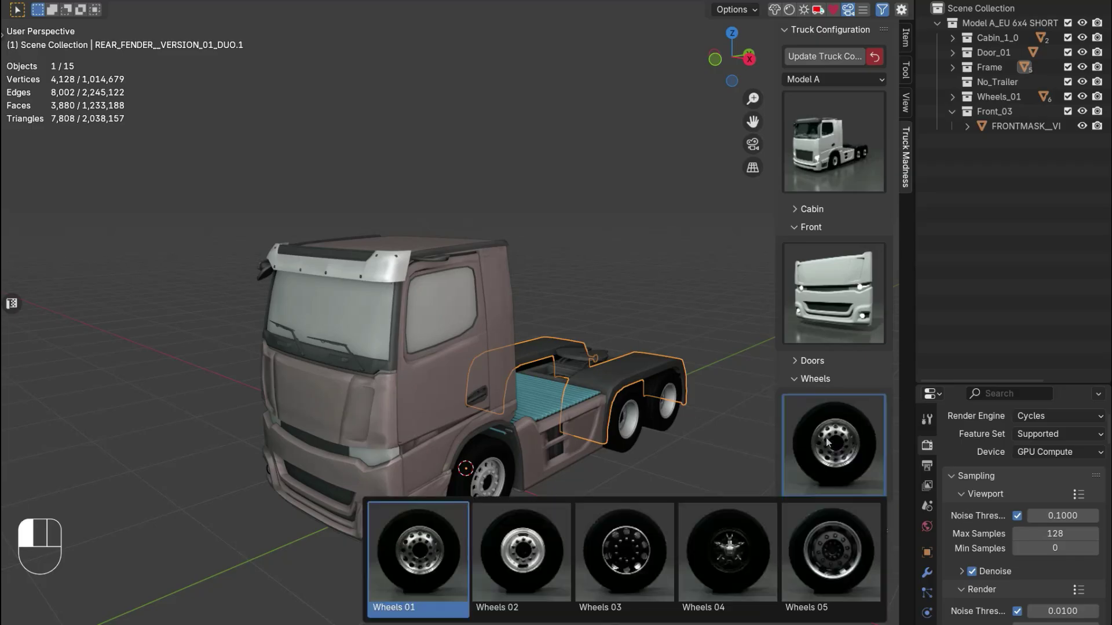
left_click(835, 533)
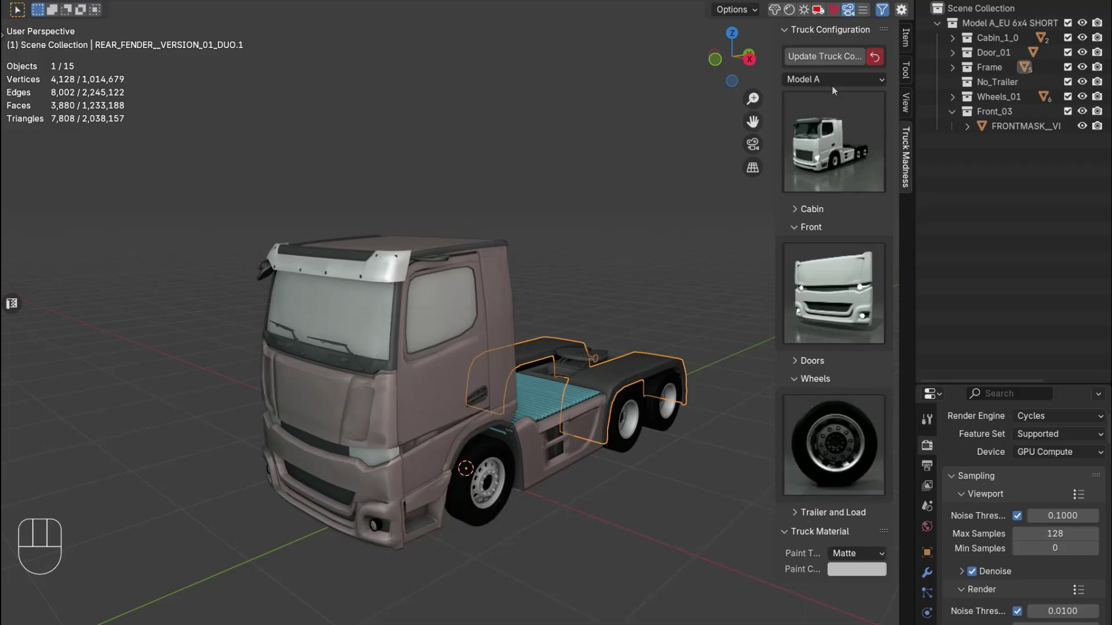
left_click(811, 58)
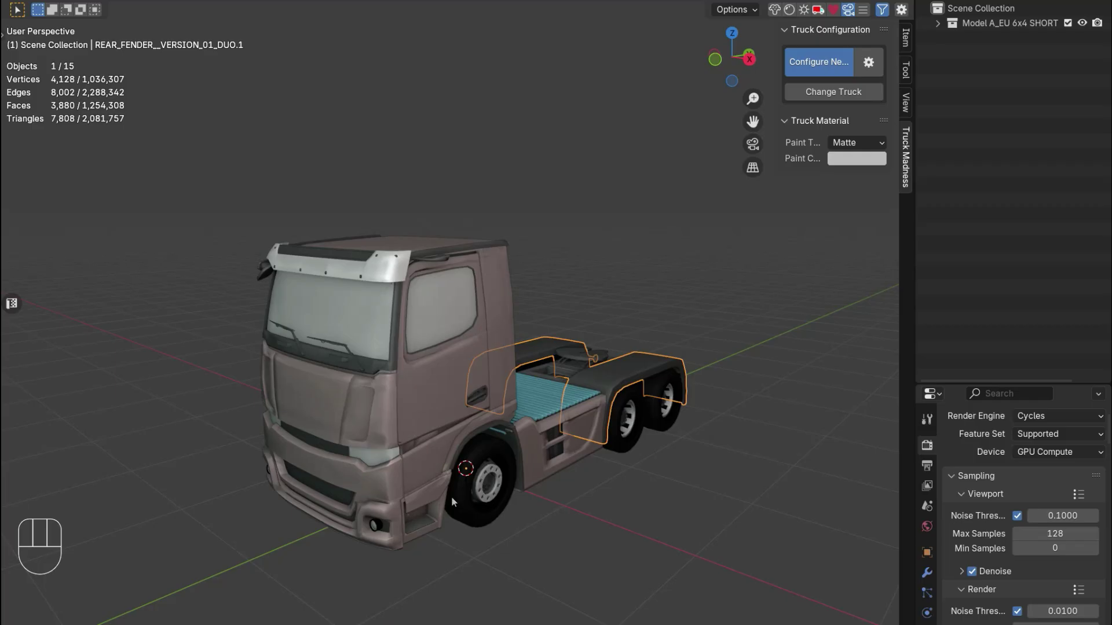
left_click(690, 497)
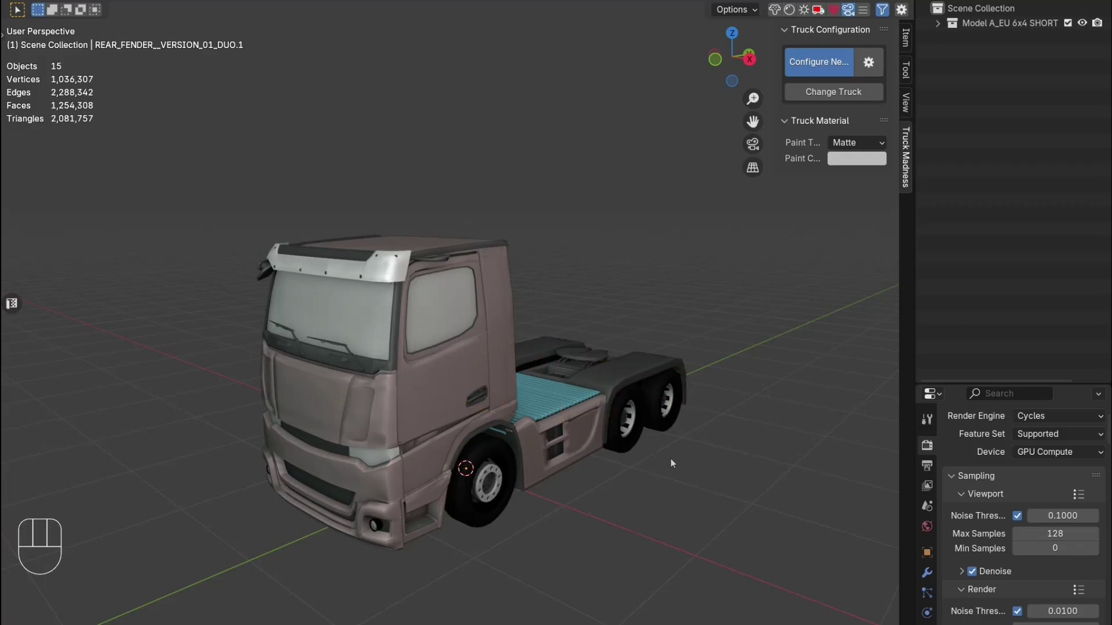
mouse_move(671, 459)
middle_mouse_down()
mouse_move(622, 474)
mouse_move(651, 476)
mouse_move(651, 458)
middle_mouse_up()
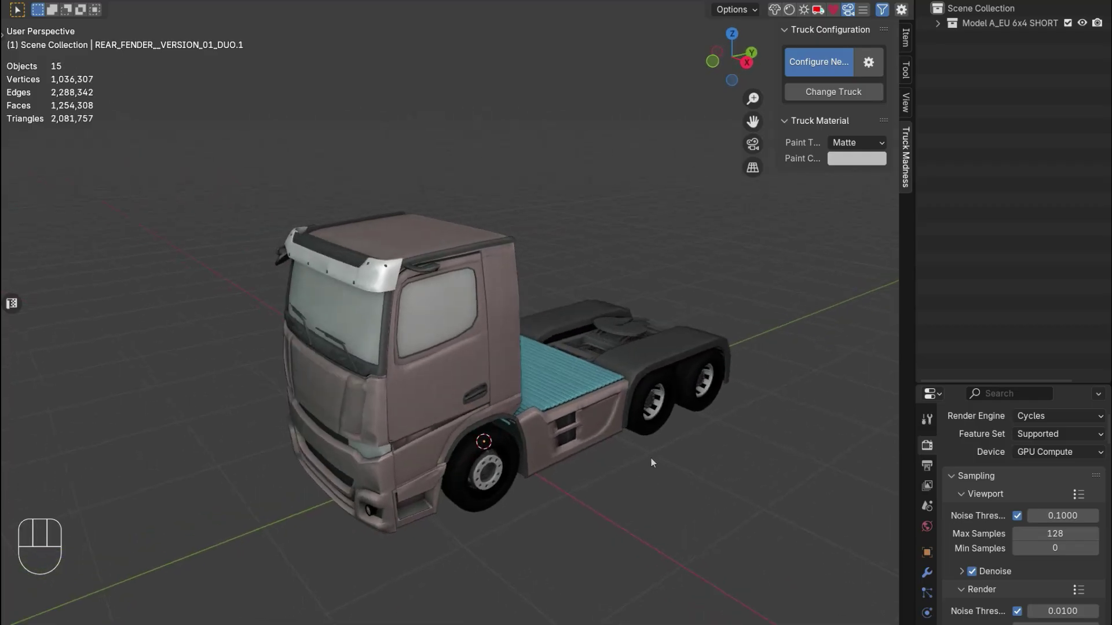
- Hide the Wheels_05 collection in the viewport and check which truck parts remain selectable
left_click(938, 24)
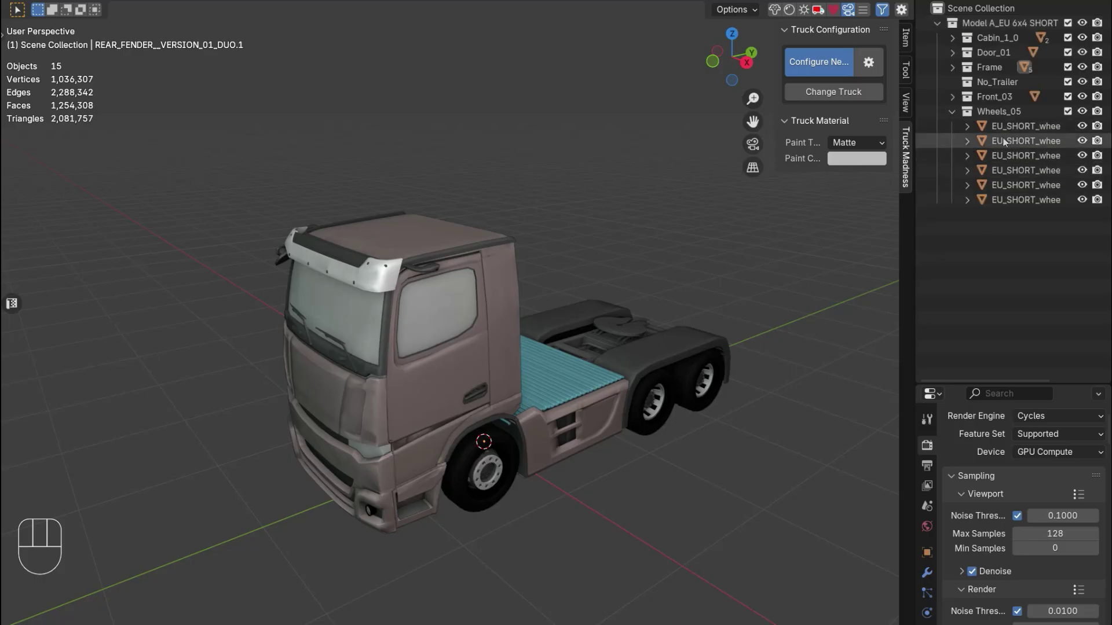
left_click(1081, 111)
left_click_drag(785, 518, 231, 205)
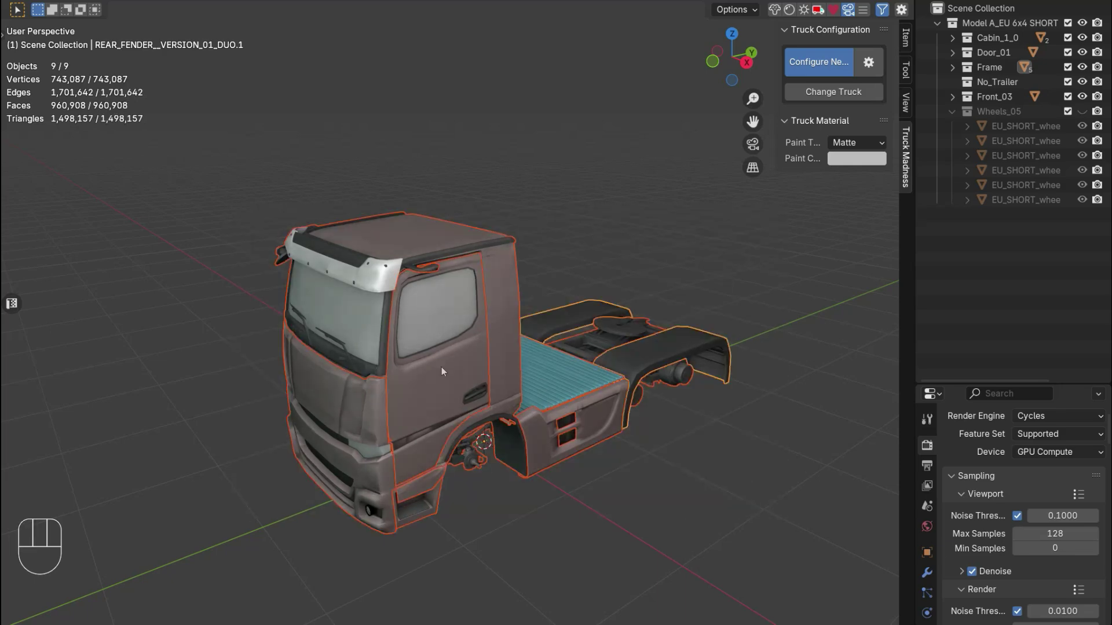
left_click(651, 431)
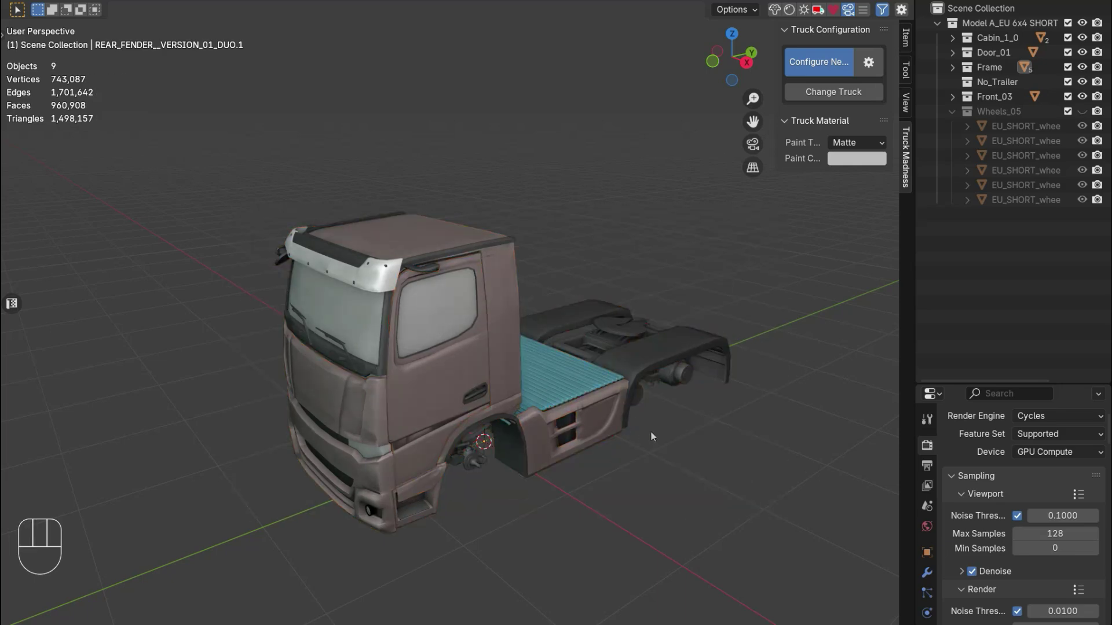
- Join all visible truck parts into a single object, keeping the rear fender as the active object
key("a")
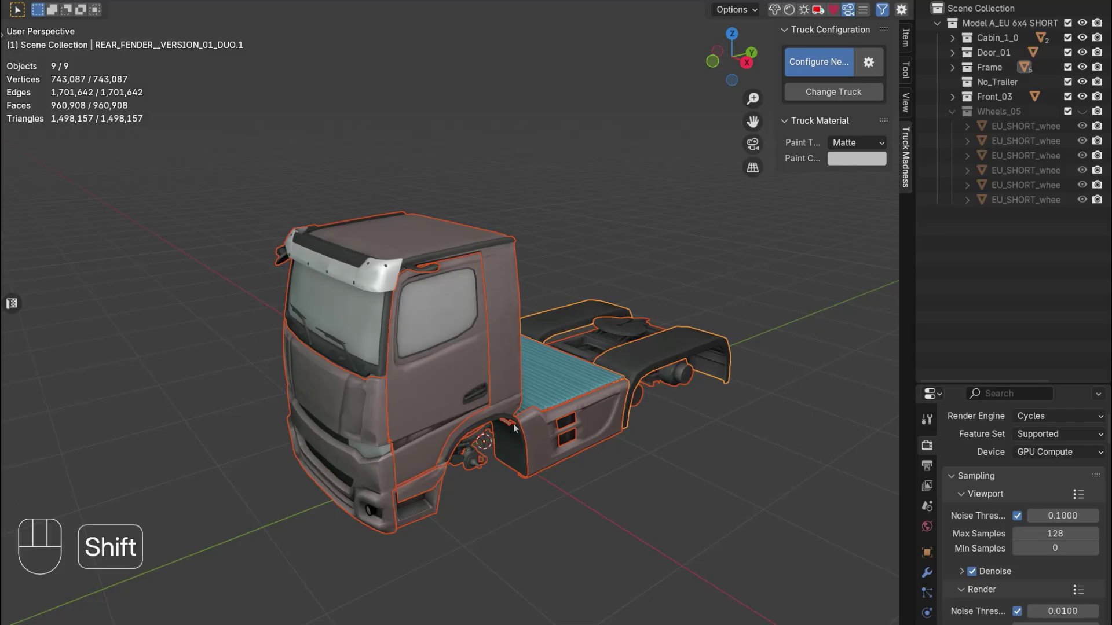
left_click(642, 359, "shift")
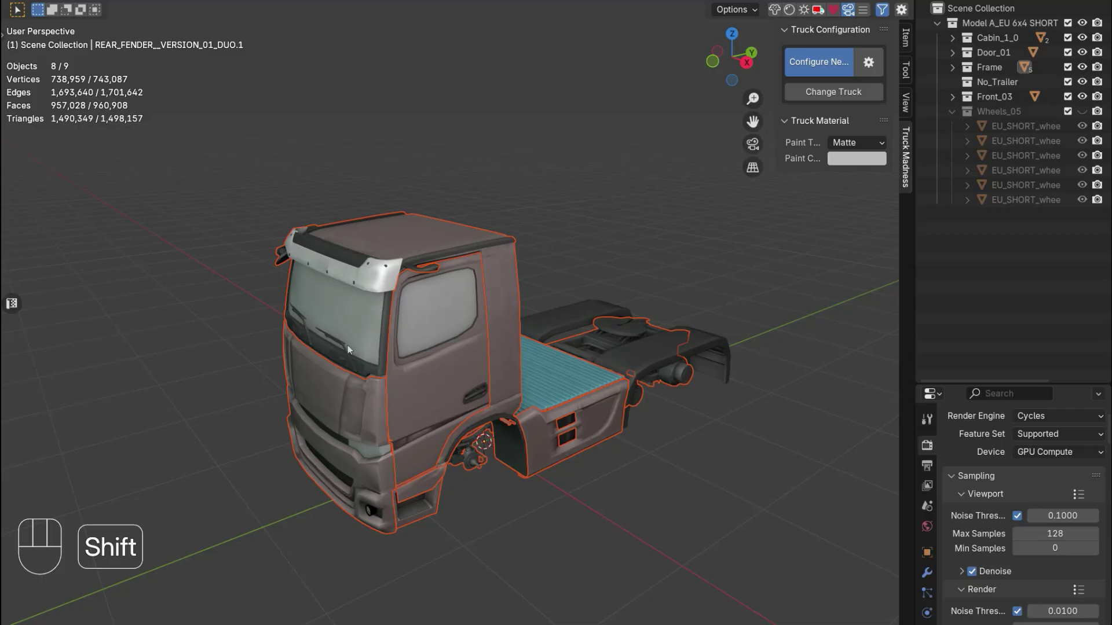
left_click(640, 355, "shift")
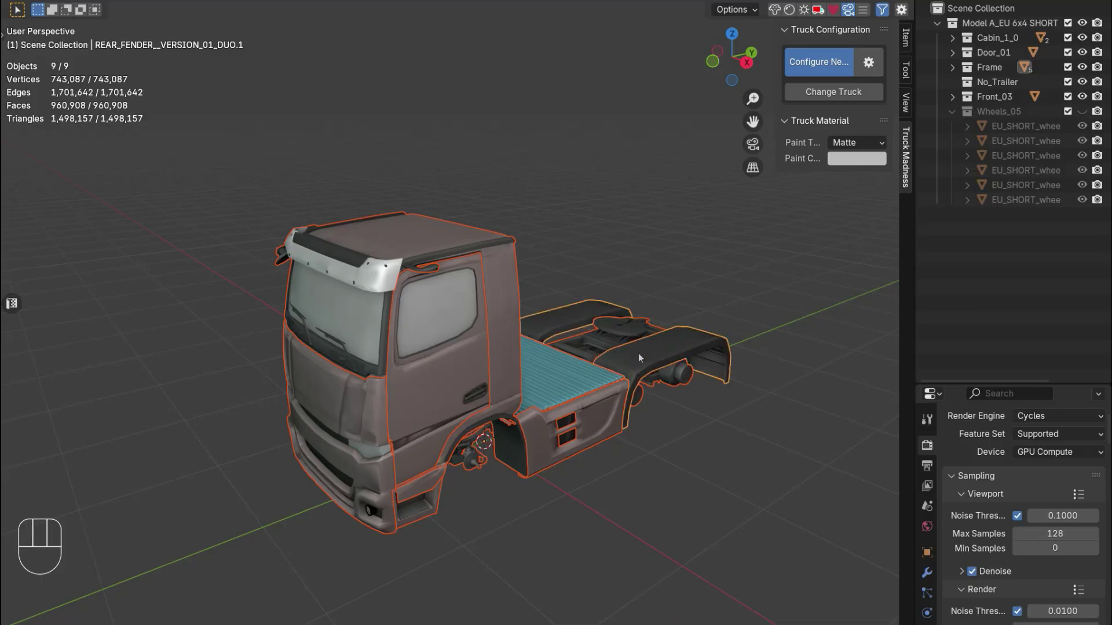
key("ctrl")
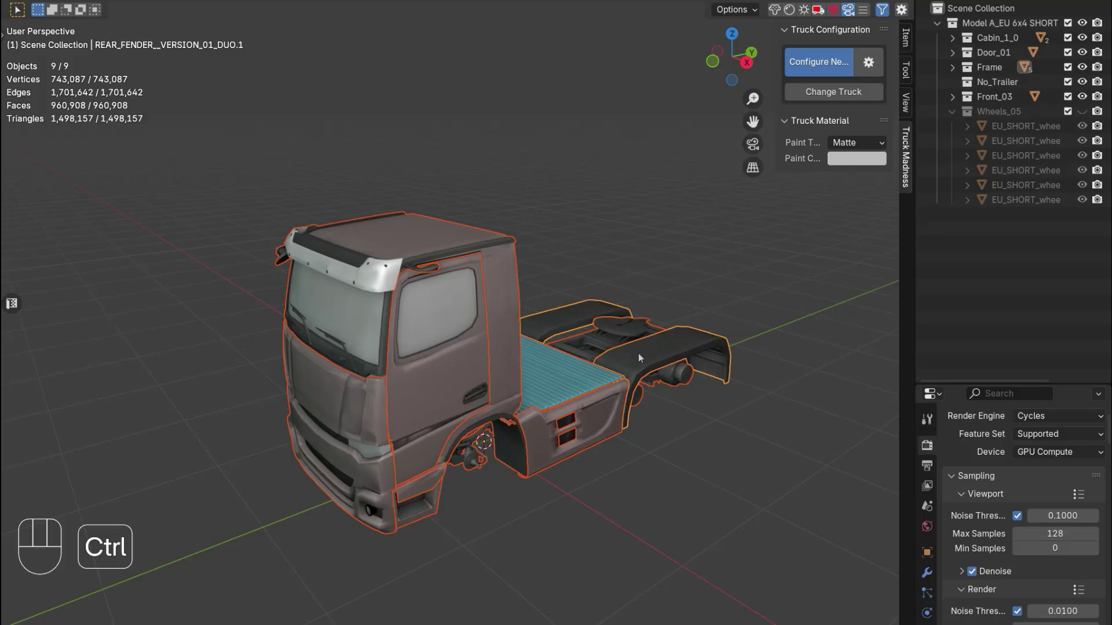
key("ctrl+j")
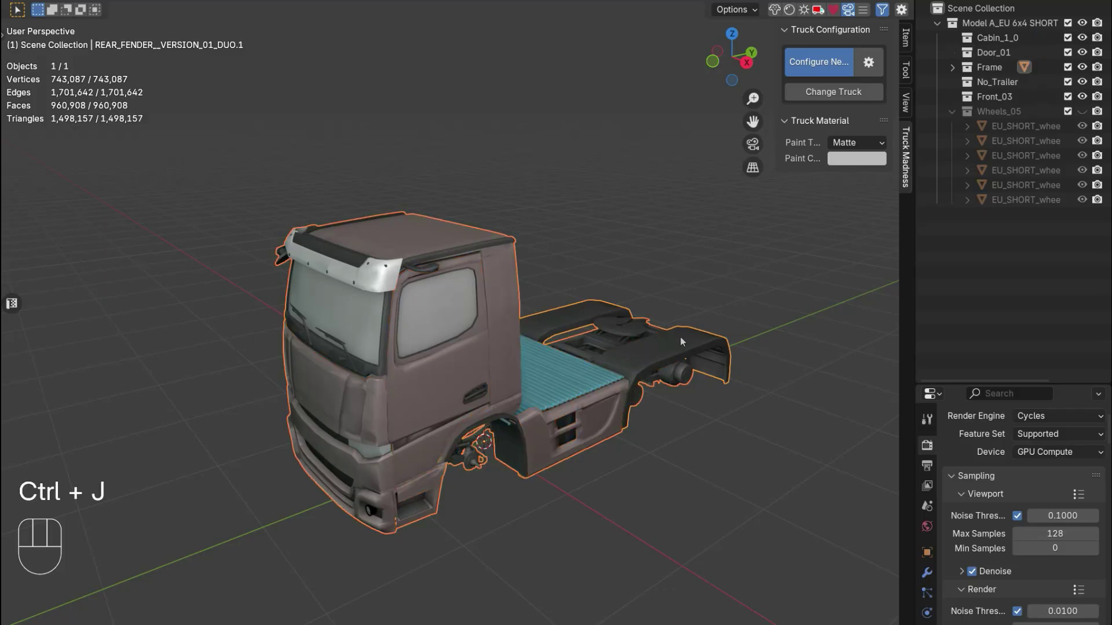
left_click(758, 284)
- Rename the joined object in the Frame collection to "body"
left_click(953, 67)
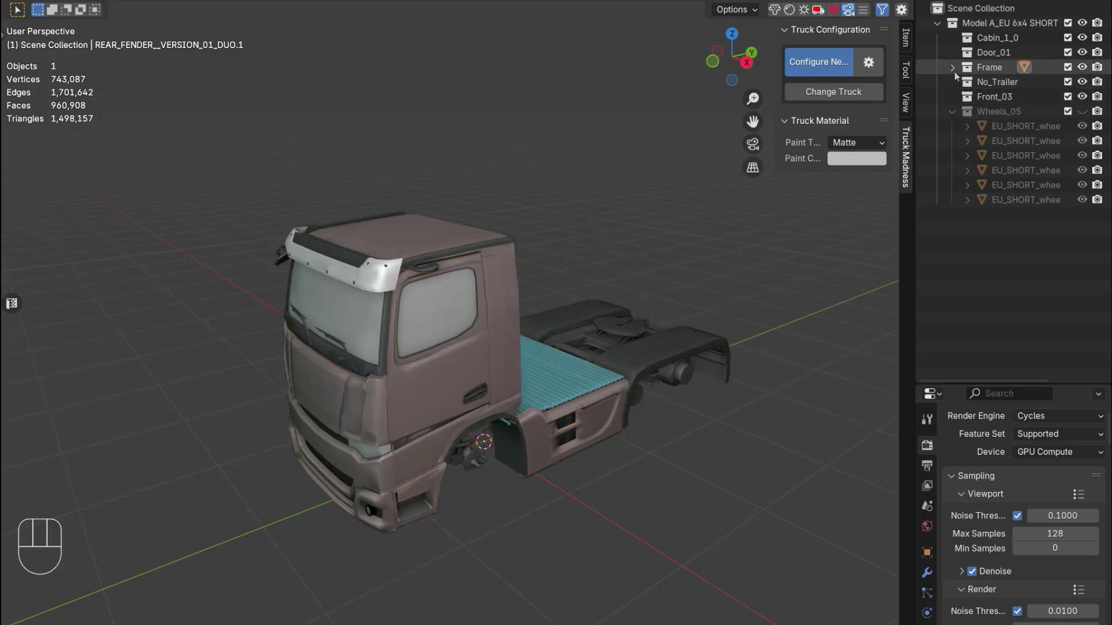
left_click(1010, 83)
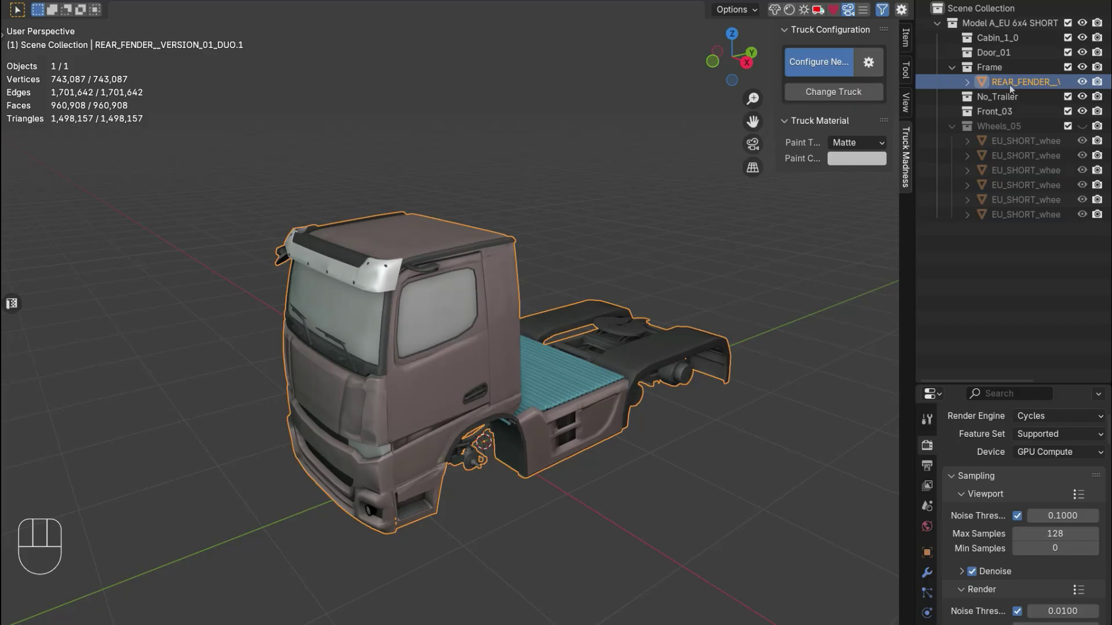
double_click(1010, 84)
key("BackSpace")
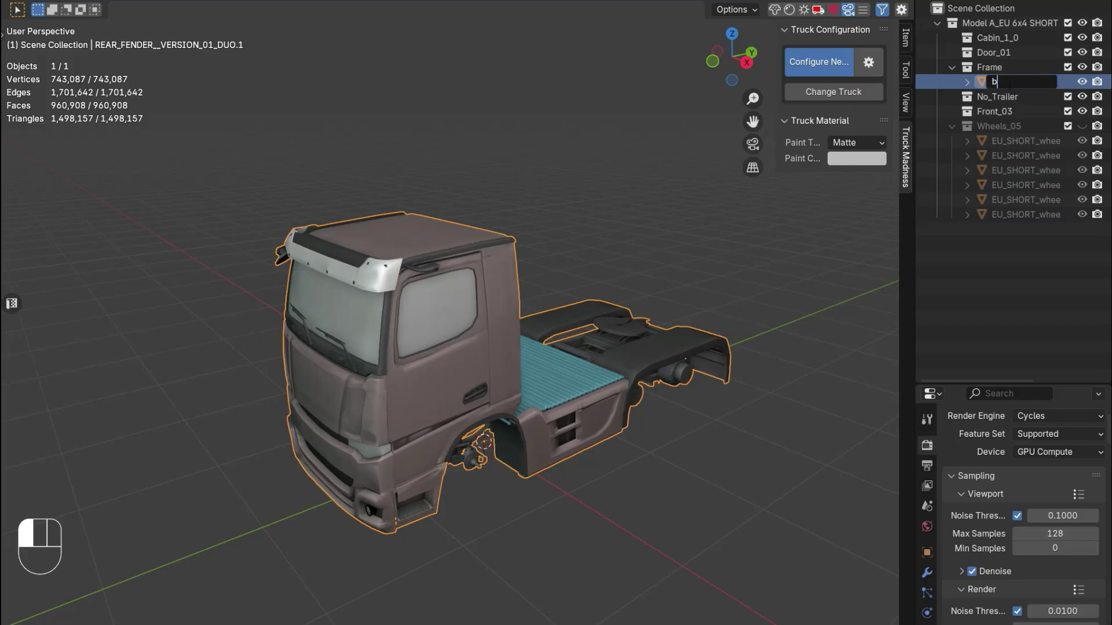
type("body")
key("Return")
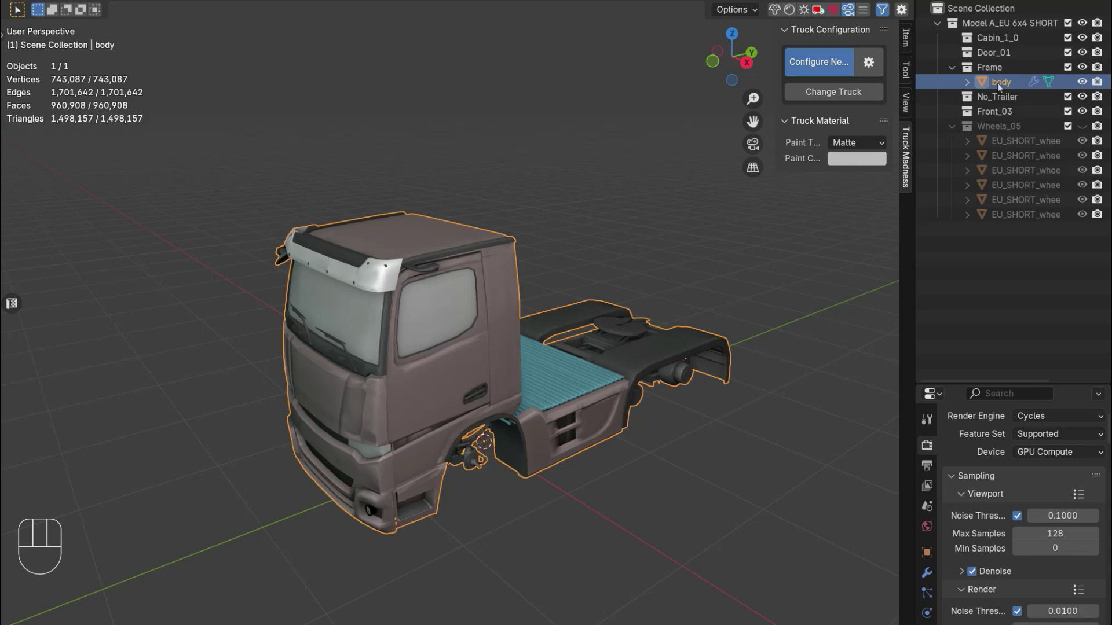
- Move body directly into the Model A_EU 6x4 SHORT collection, then unhide the Wheels_05 collection and hide body in the viewport
left_click_drag(998, 82, 977, 27)
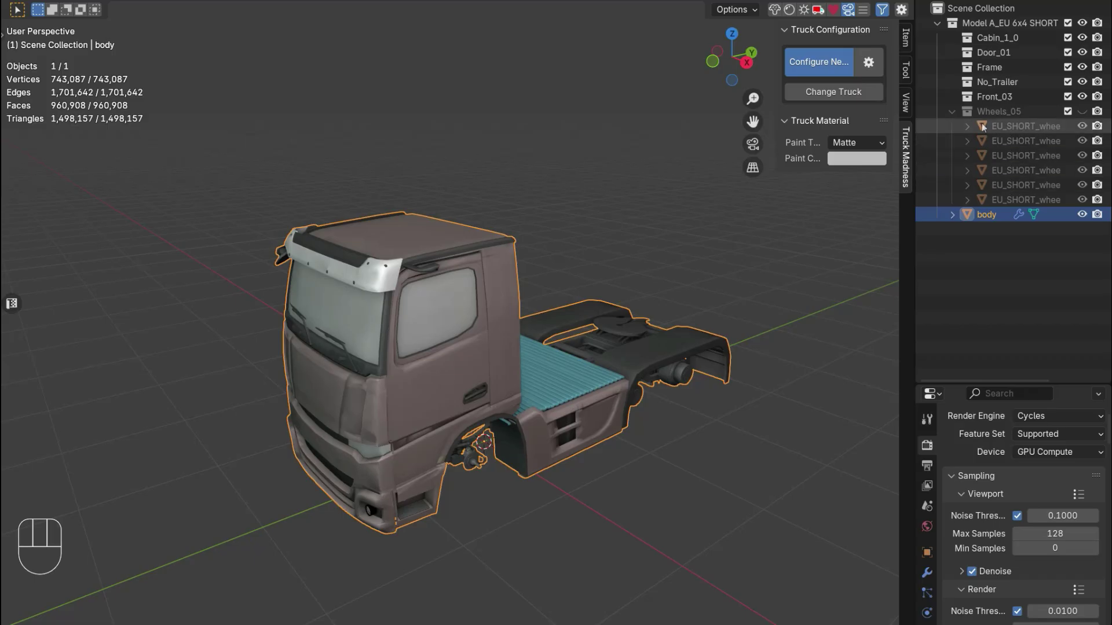
left_click(1067, 112)
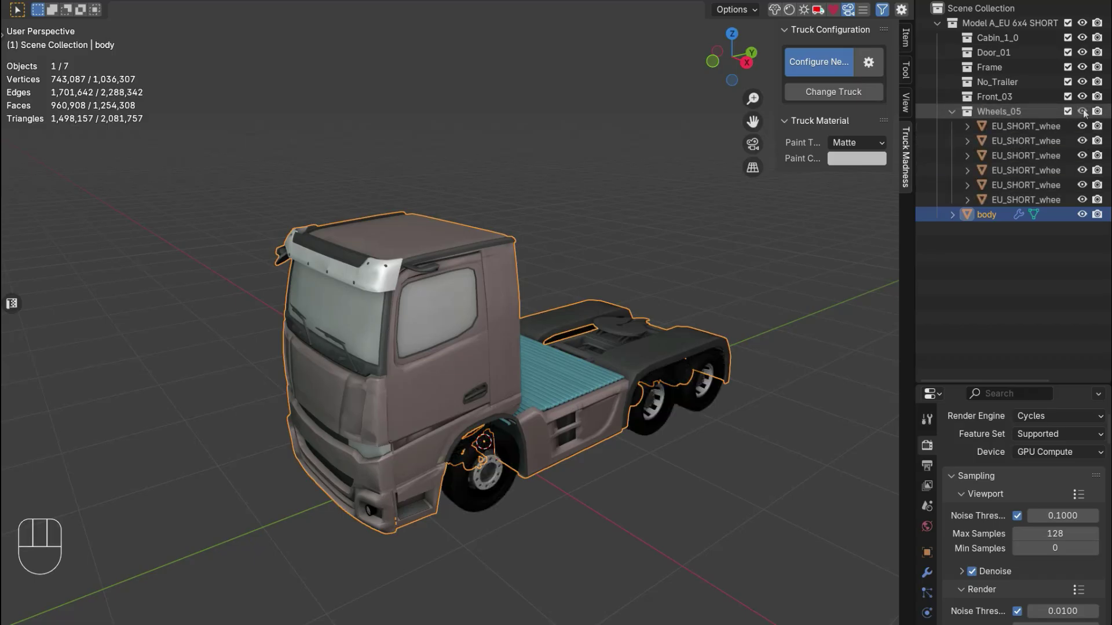
left_click(1082, 214)
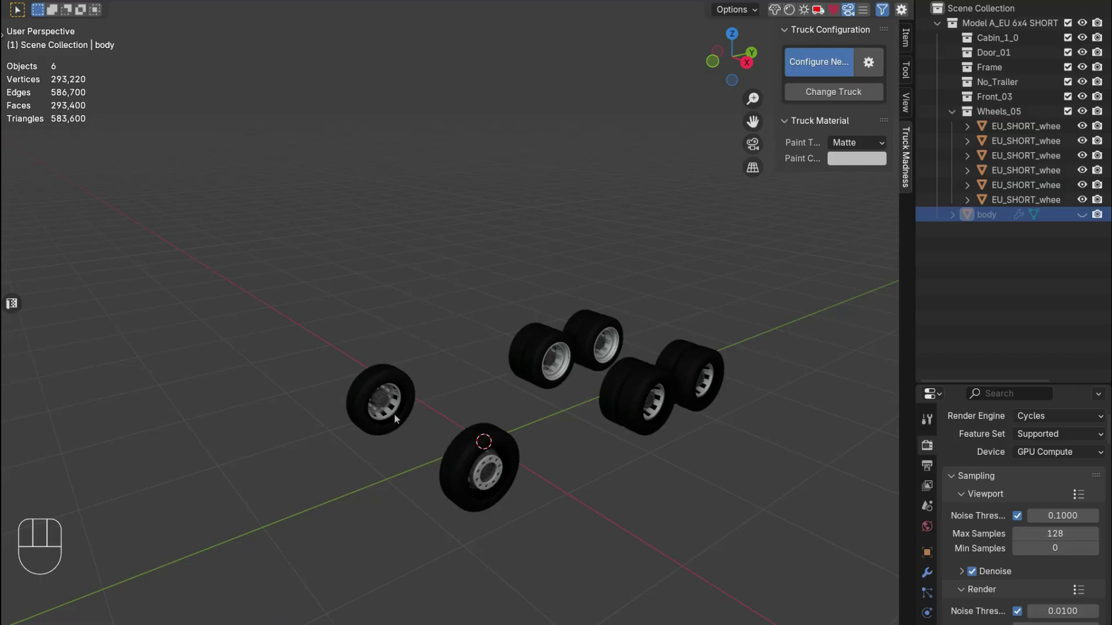
- Strip the EU_SHORT_ prefix from the two front wheels' names, renaming them wheel.Ft.R and wheel.Ft.L
left_click(367, 399)
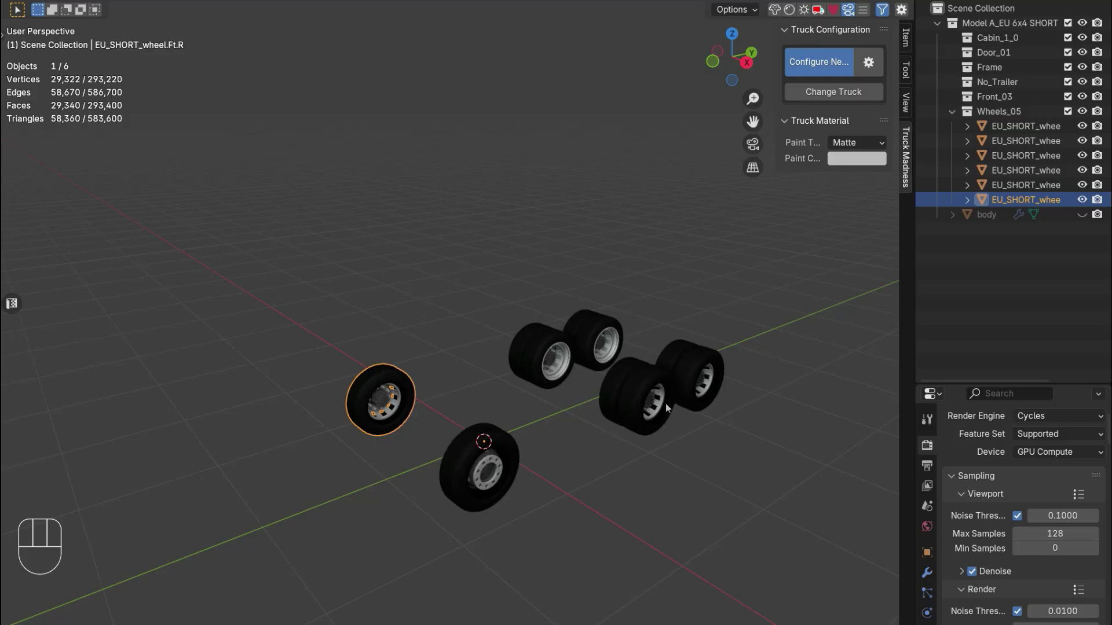
double_click(1004, 200)
left_click(1004, 200)
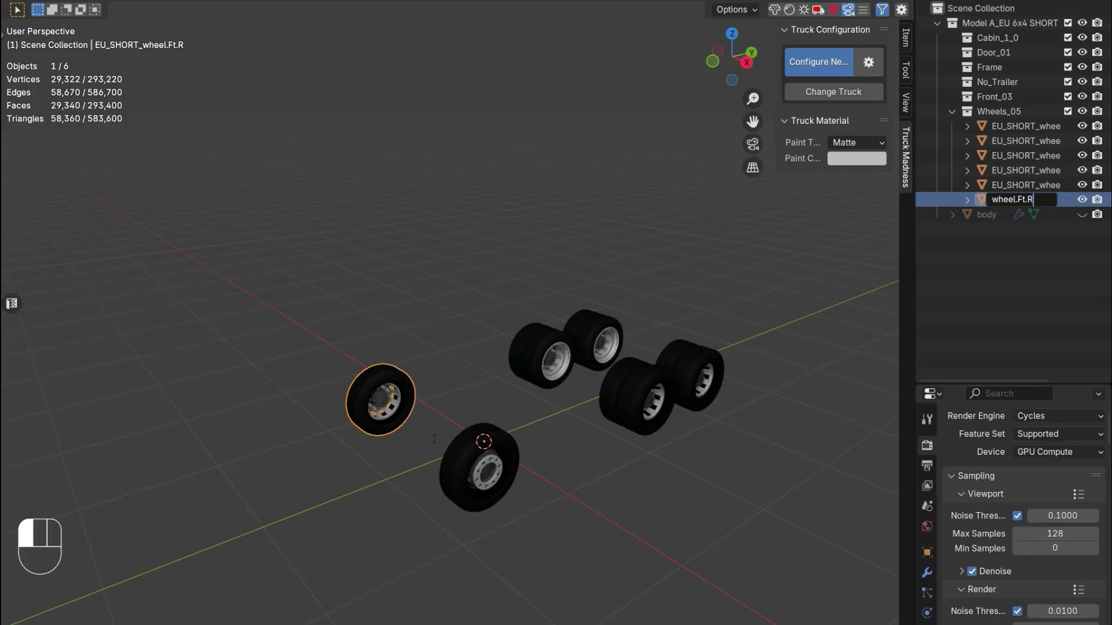
left_click(452, 471)
left_click(458, 472)
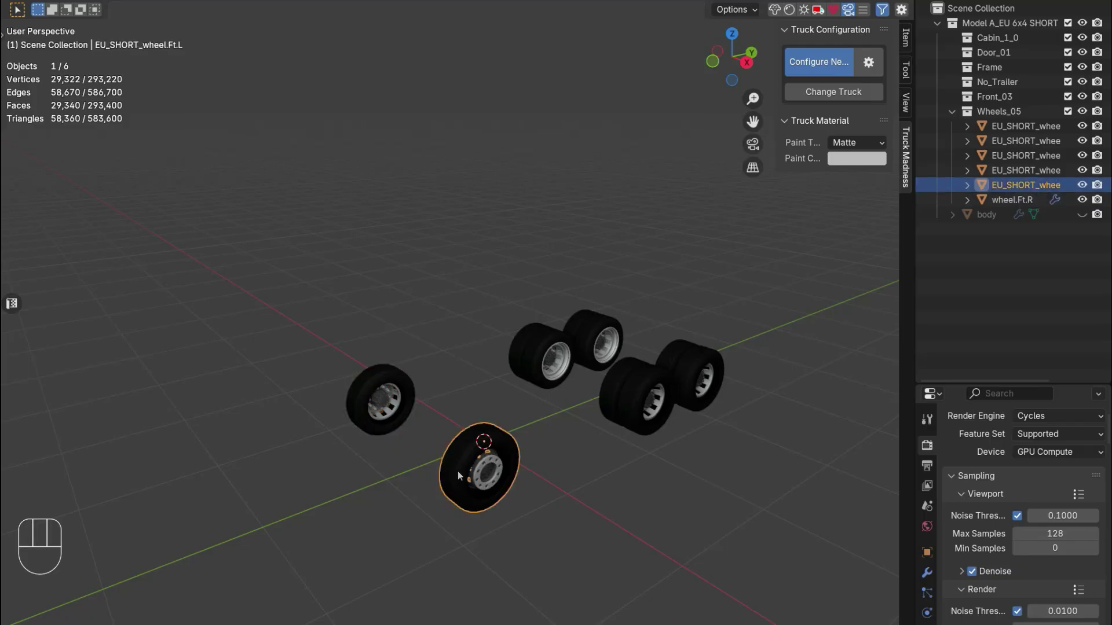
double_click(1022, 184)
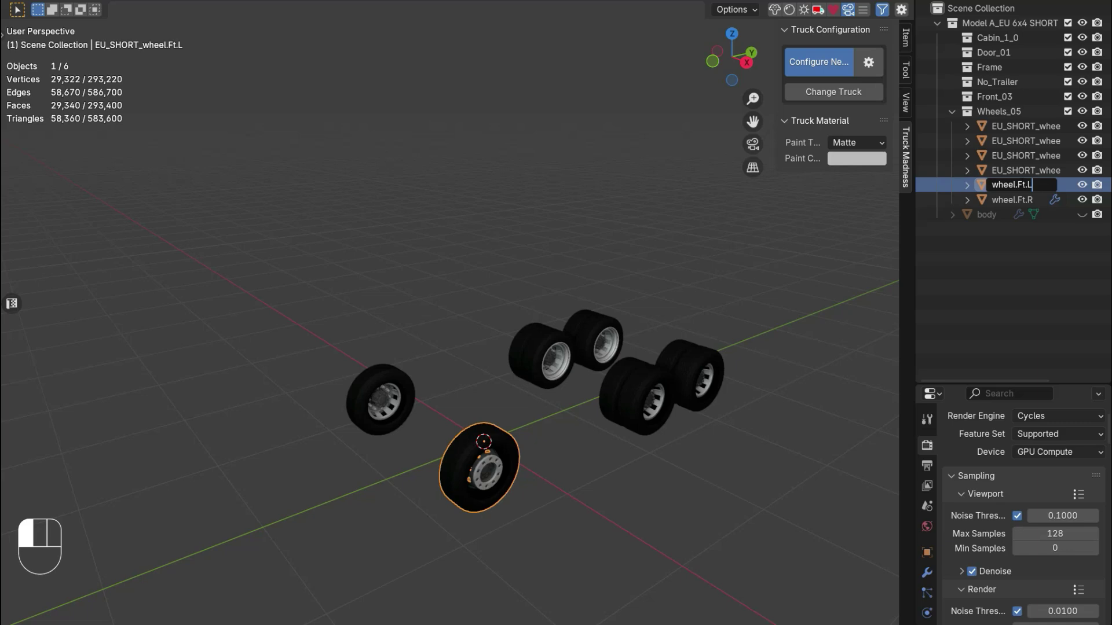
left_click(530, 340)
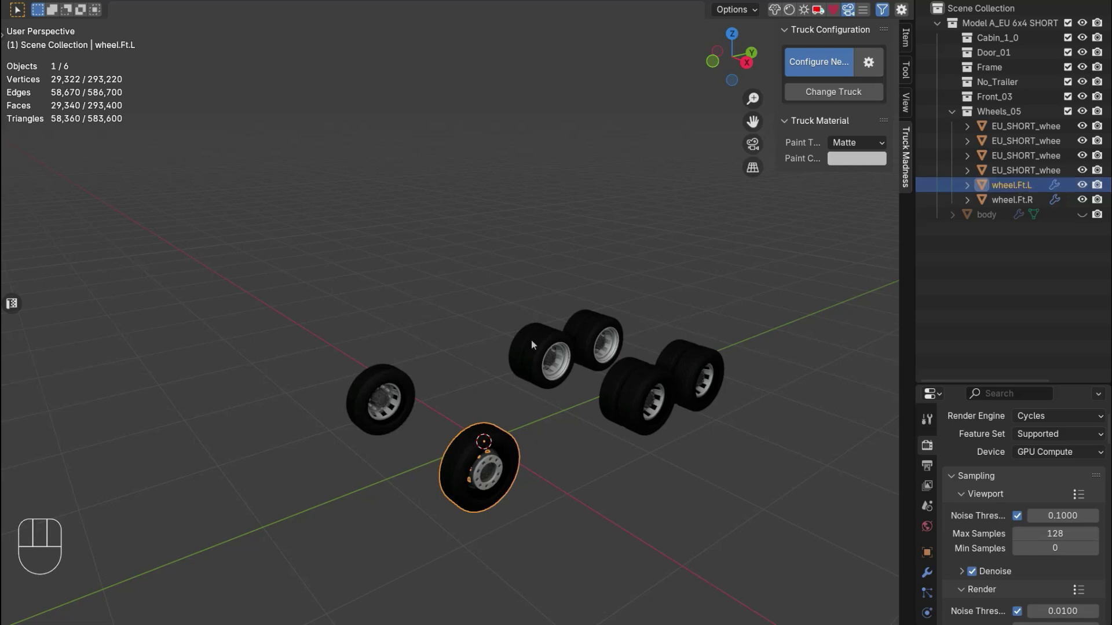
- Rename the first right rear wheel wheel.Bk.R and the rearmost right wheel wheel.Bk.R.001
left_click(531, 340)
double_click(1016, 153)
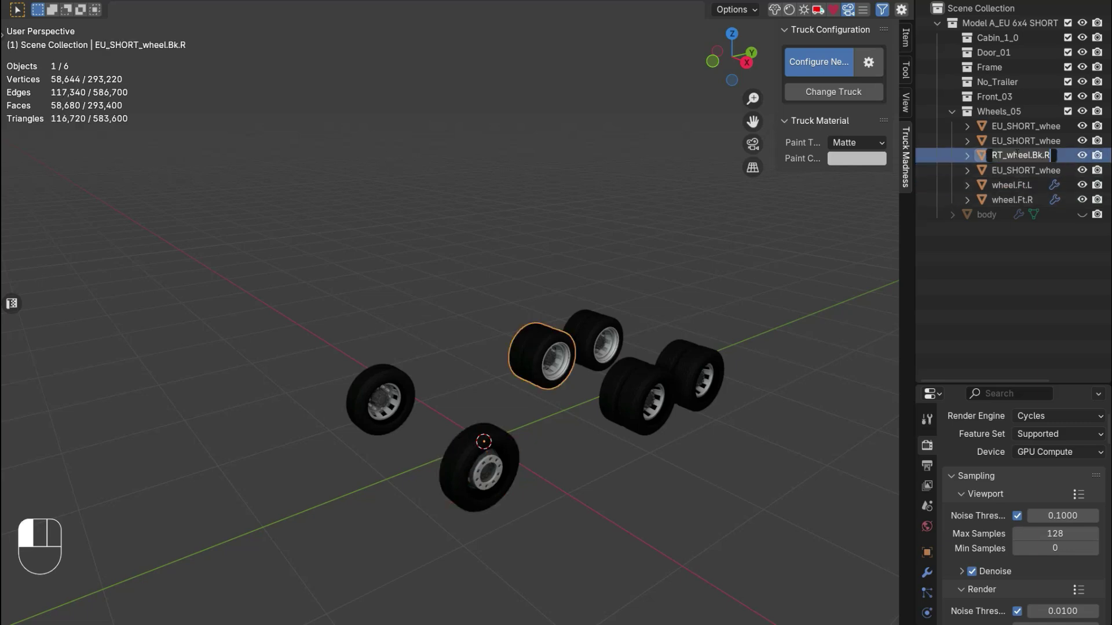
type("wheel.Bk.R")
key("Return")
left_click(589, 328)
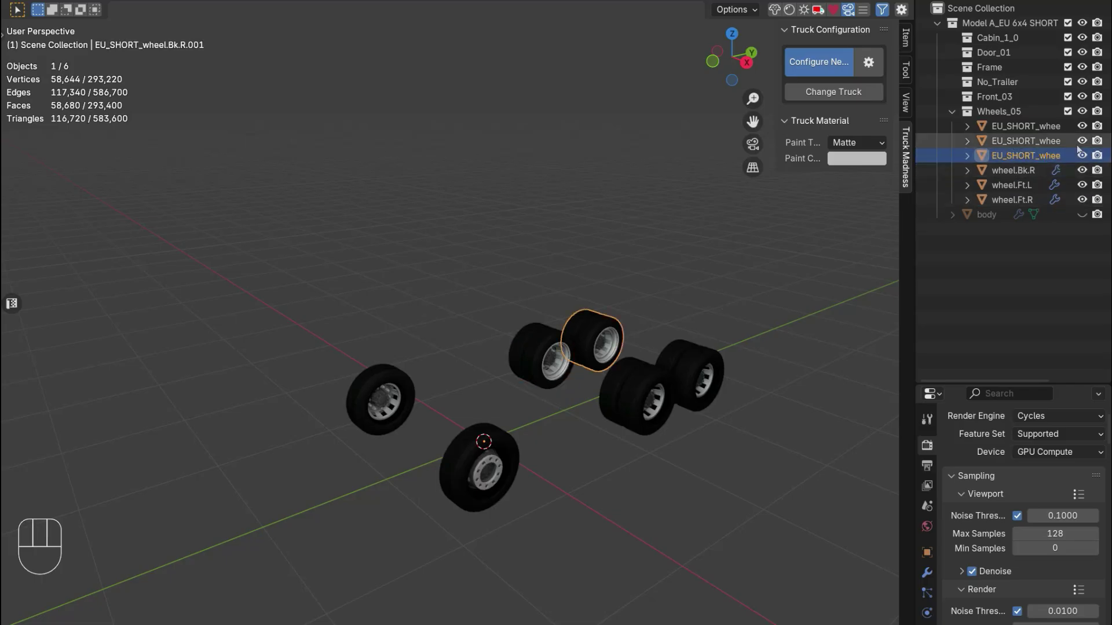
double_click(1015, 156)
type("wheel.Bk.R")
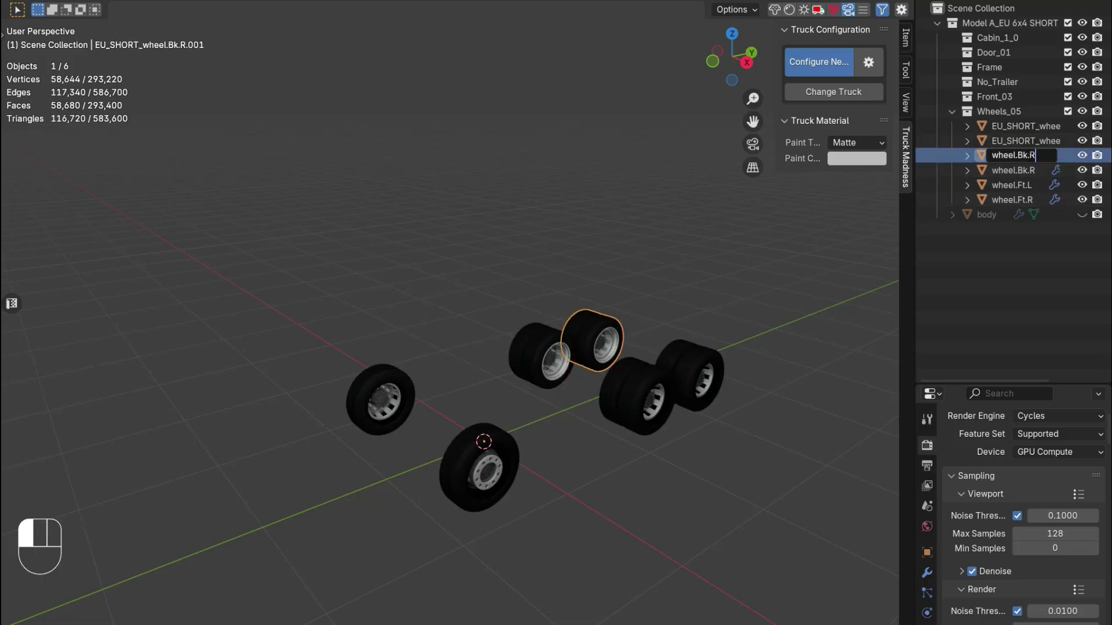
type(".001")
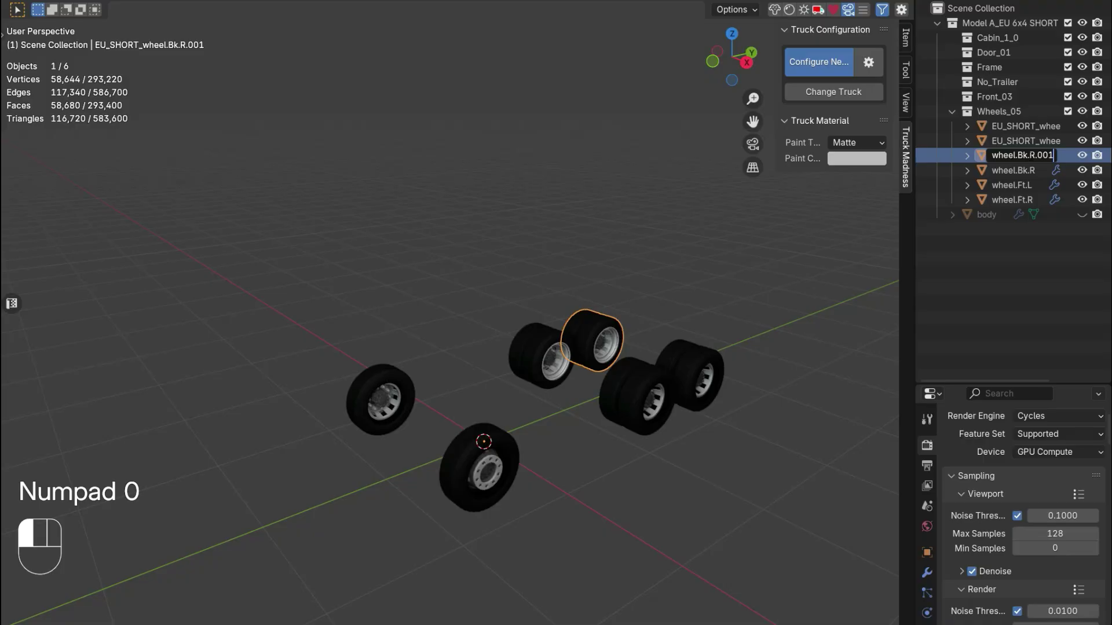
key("Return")
- Rename the first left rear wheel wheel.Bk.L and the rearmost left wheel wheel.Bk.L.001
left_click(626, 387)
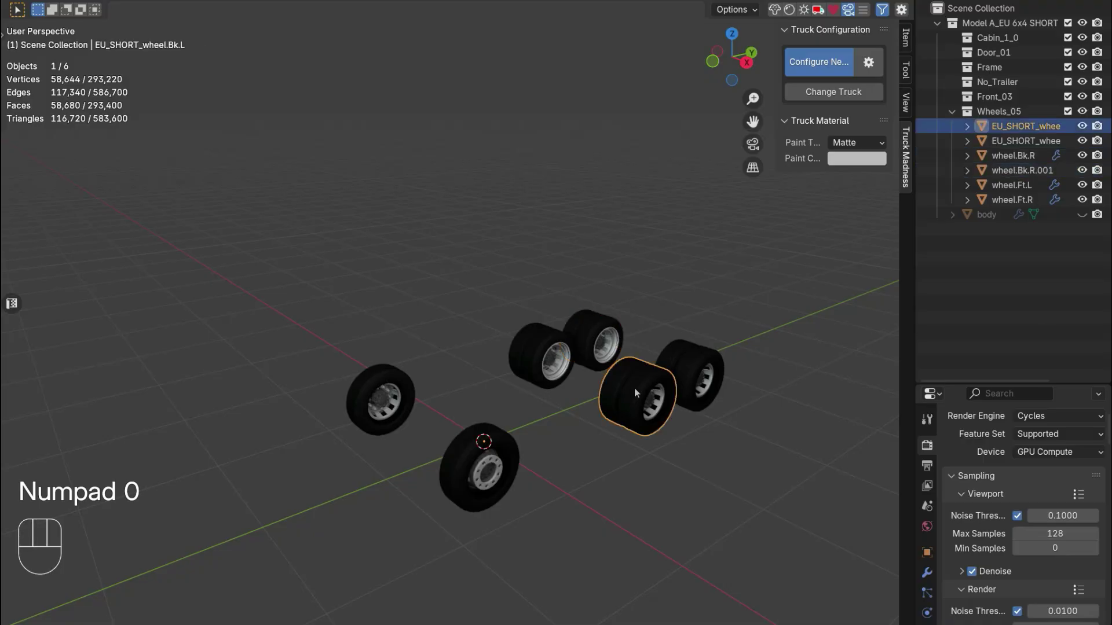
double_click(1010, 126)
type("wheel.Bk.L")
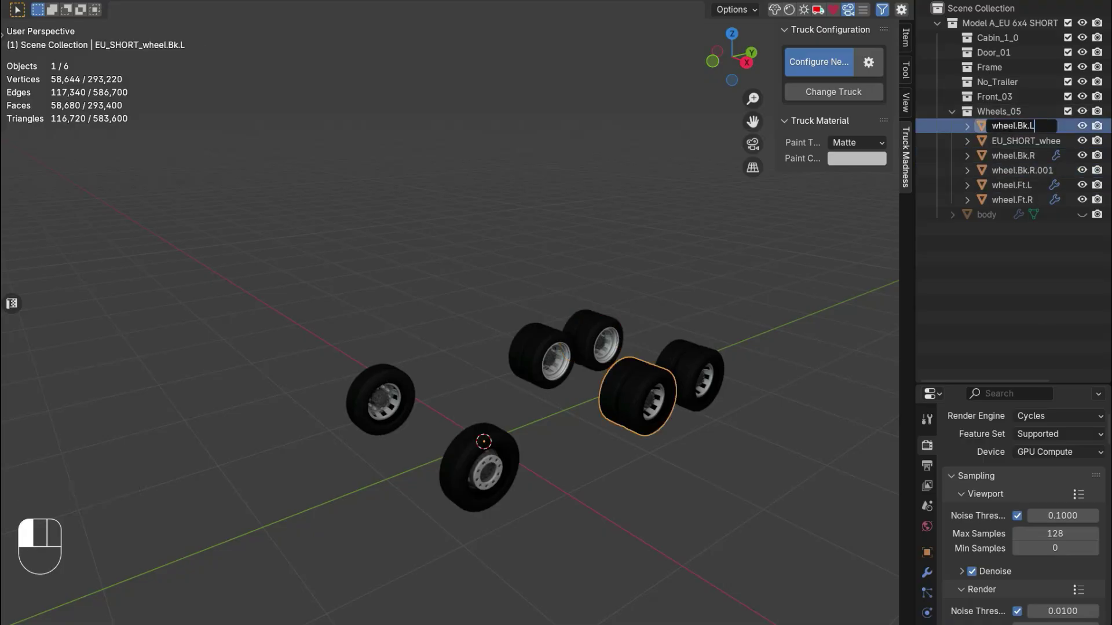
key("Return")
left_click(695, 364)
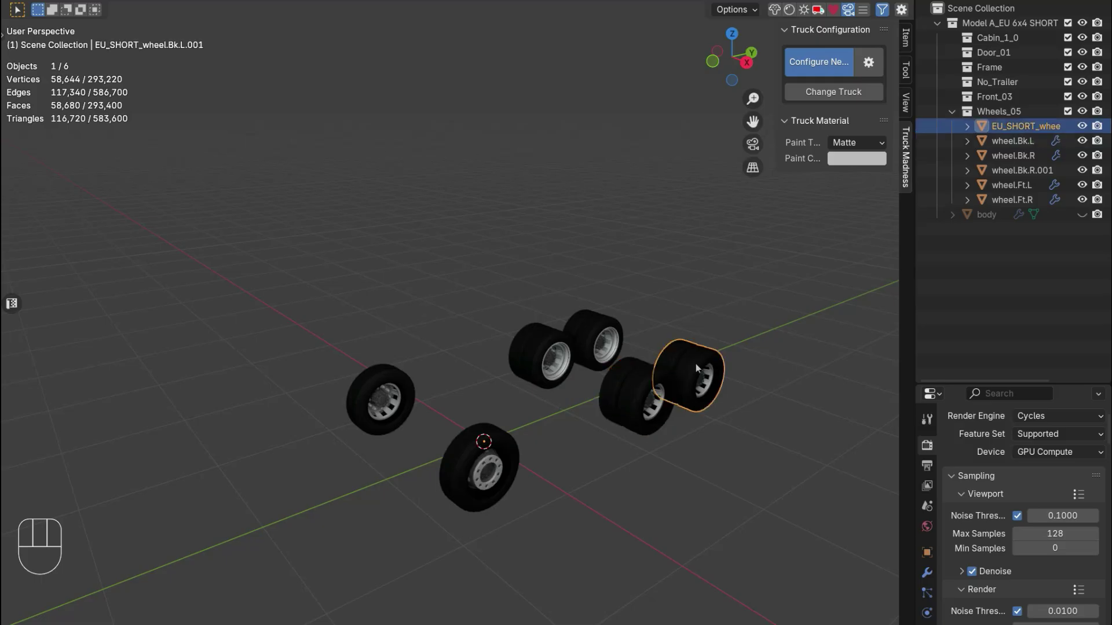
double_click(1013, 127)
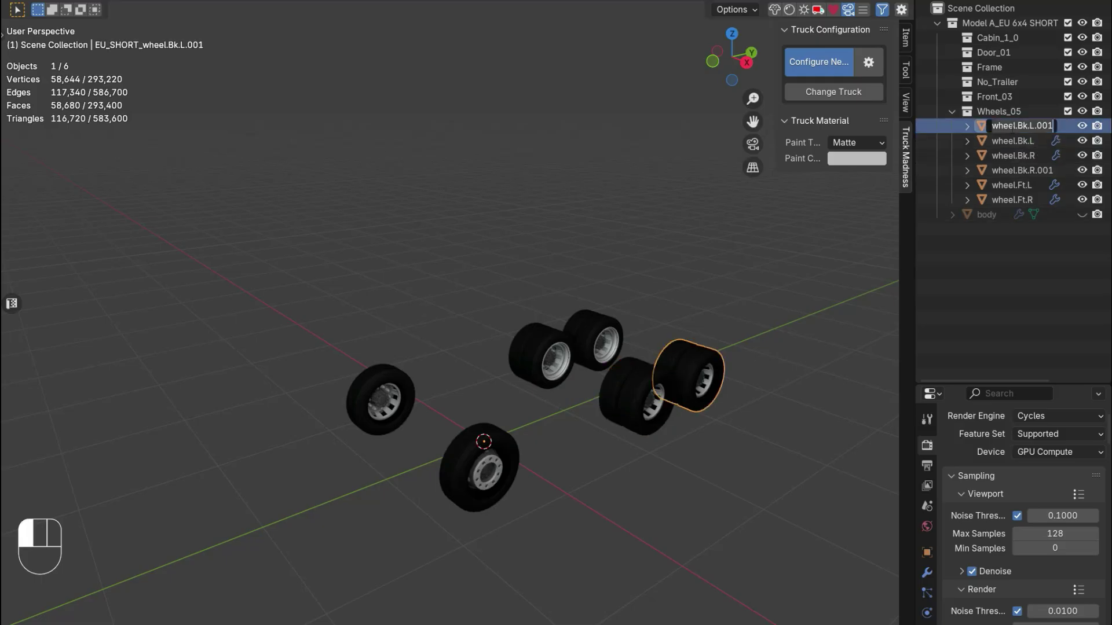
type("f")
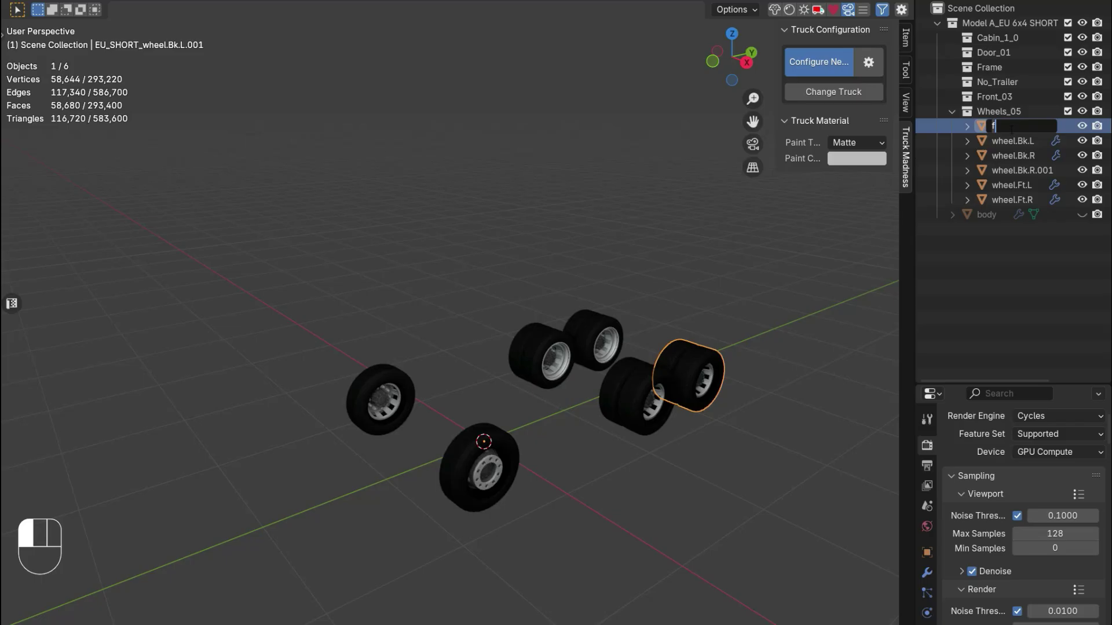
key("BackSpace")
type("wheel.Bk.L")
type(".001")
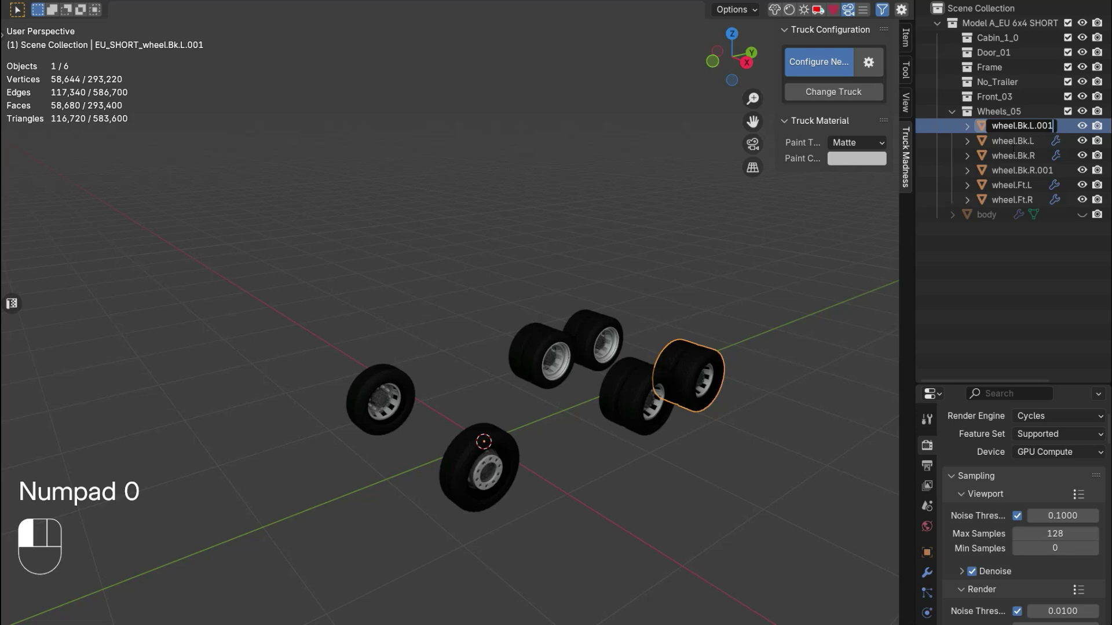
left_click(1022, 311)
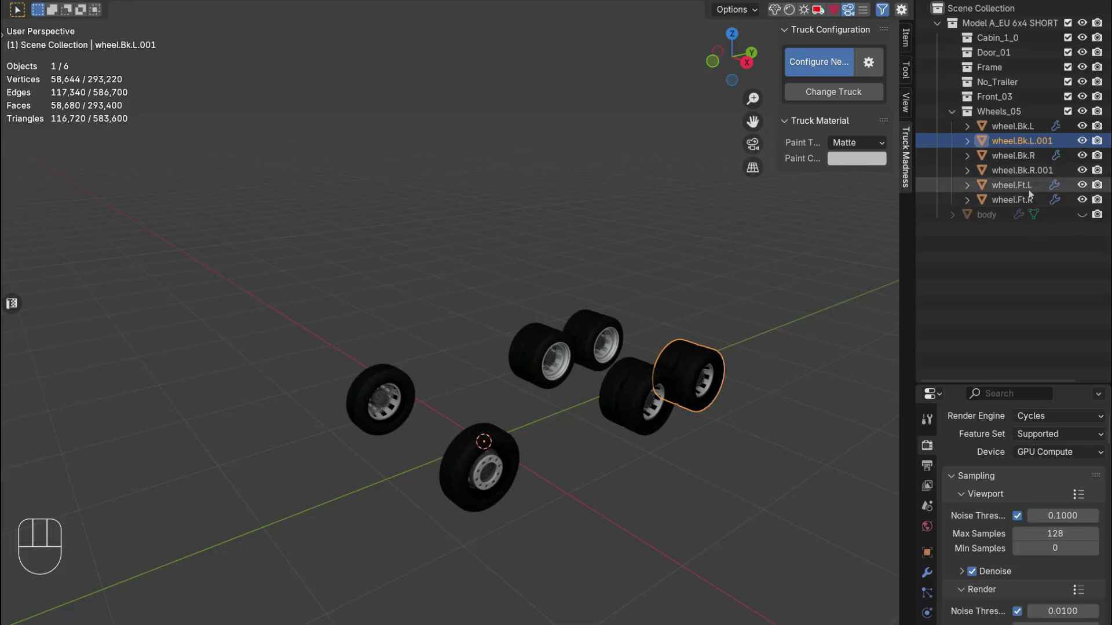
- Move all six wheels directly into the Model A_EU 6x4 SHORT collection and delete its empty sub-collections from Cabin_1_0 to Wheels_05
left_click_drag(775, 501, 250, 244)
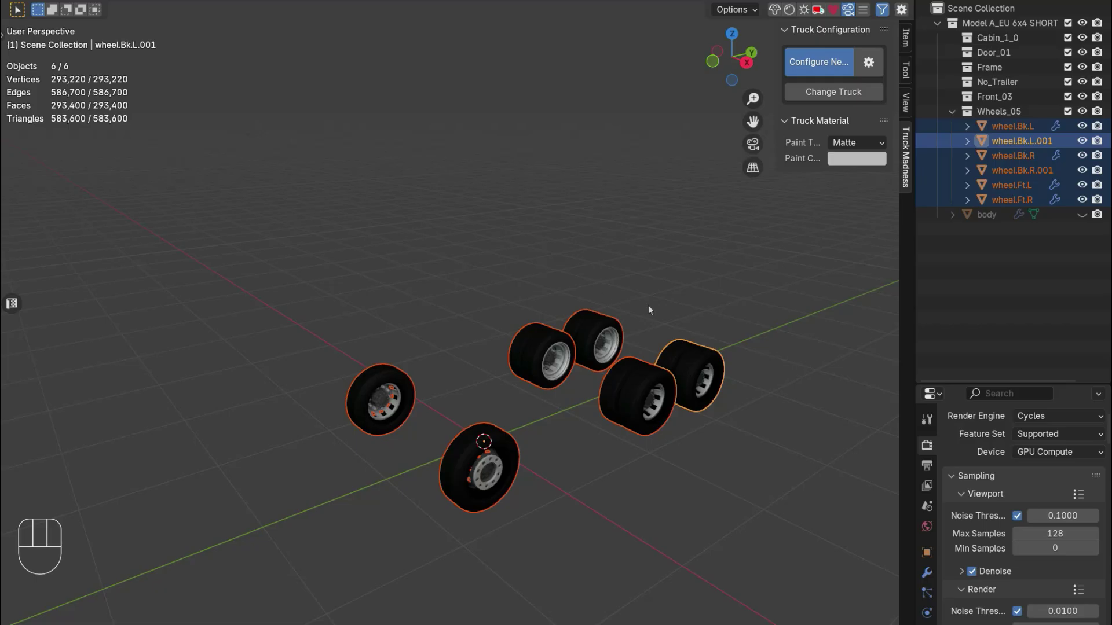
left_click_drag(1034, 139, 977, 25)
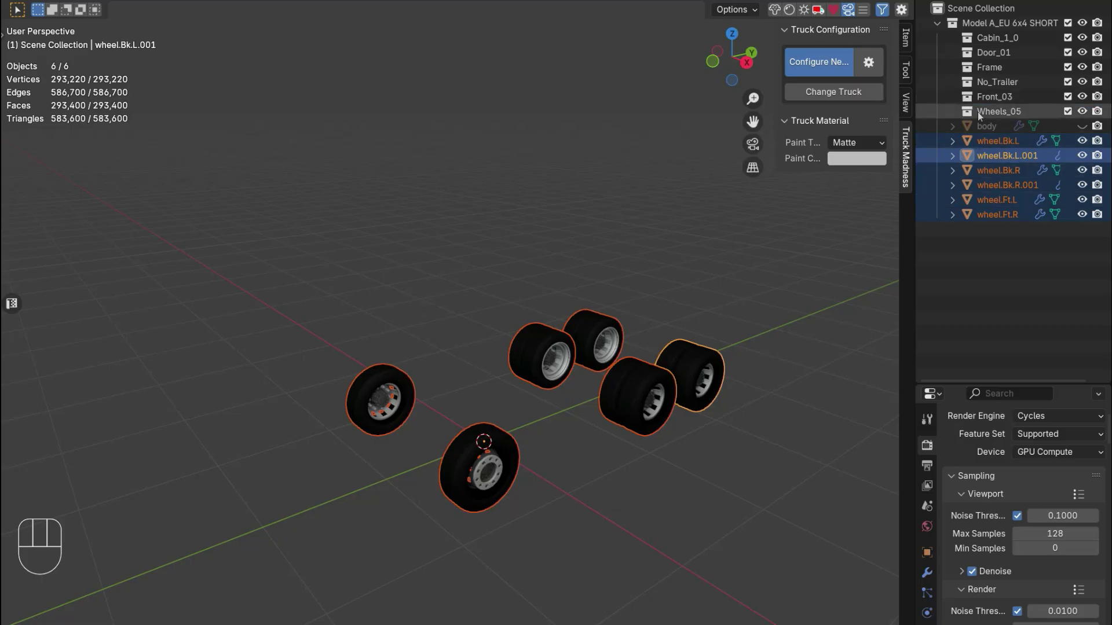
left_click(998, 112)
key("shift")
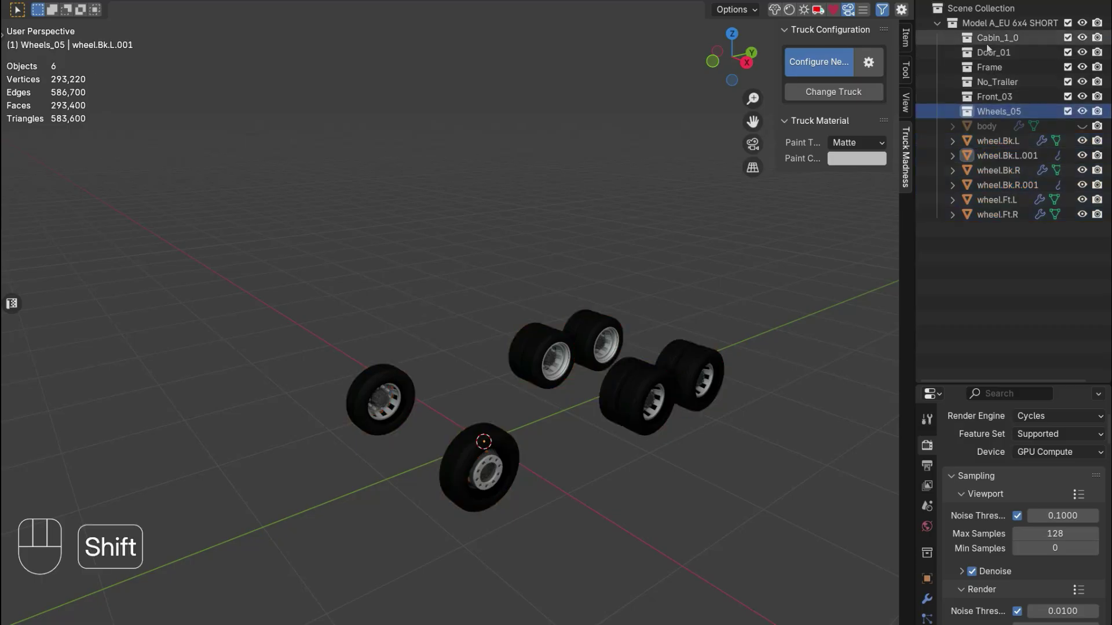
key("Delete")
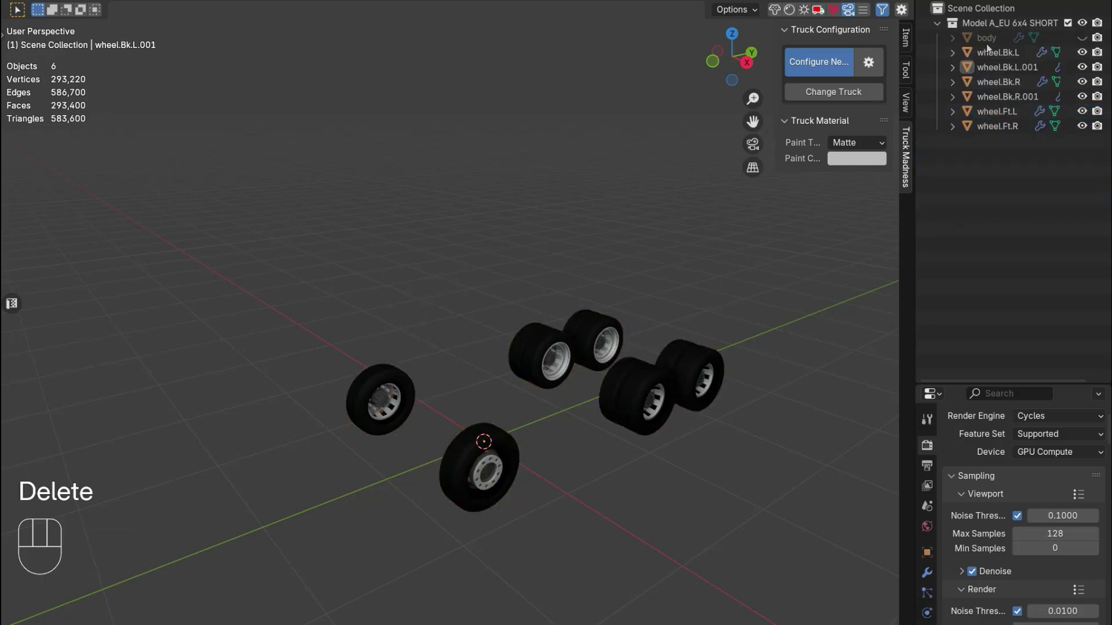
- Unhide body and apply All Transforms to the body and all six wheels
left_click(1082, 38)
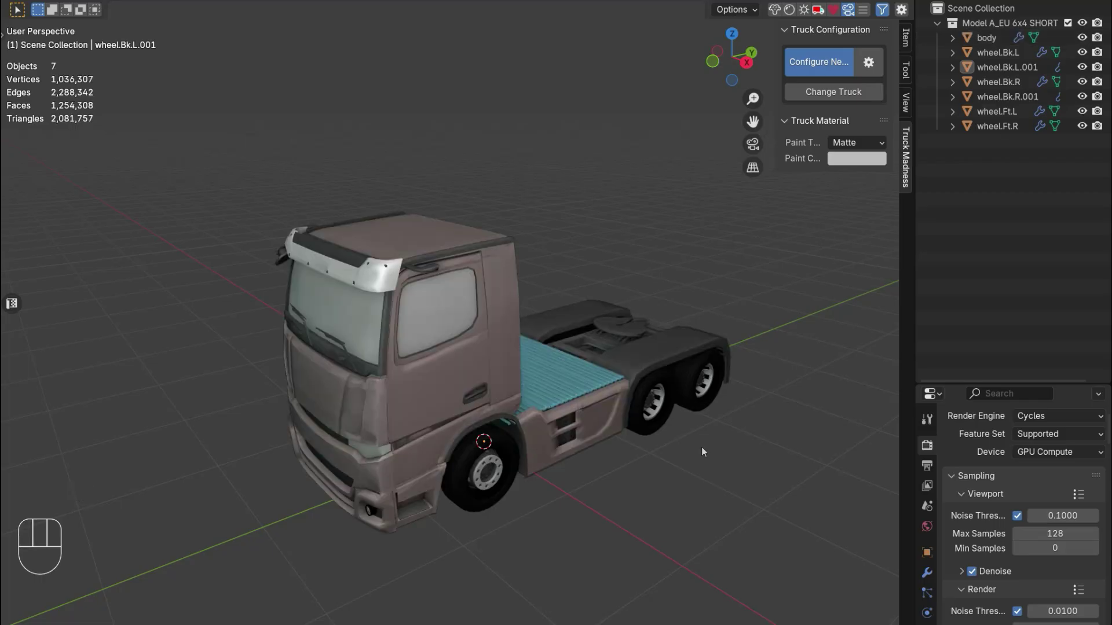
key("a")
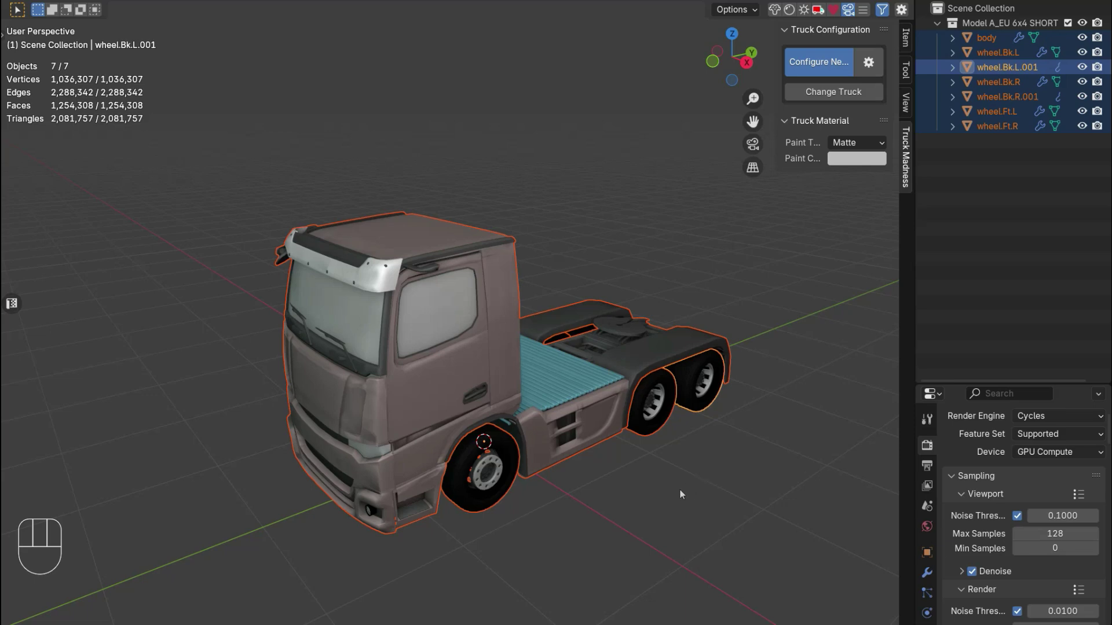
key("ctrl")
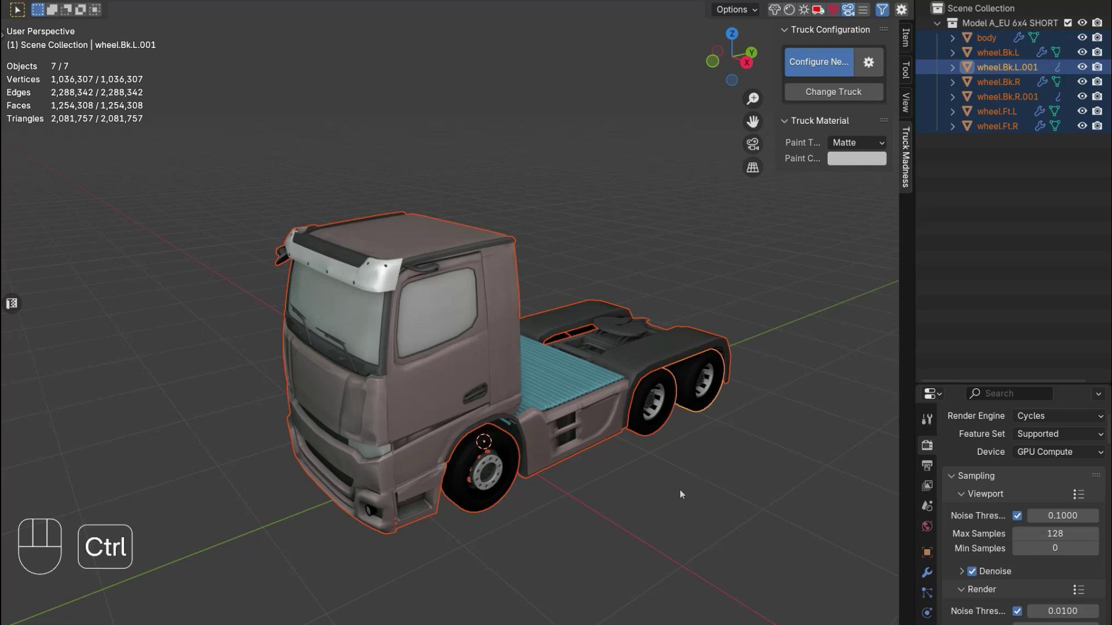
key("ctrl+a")
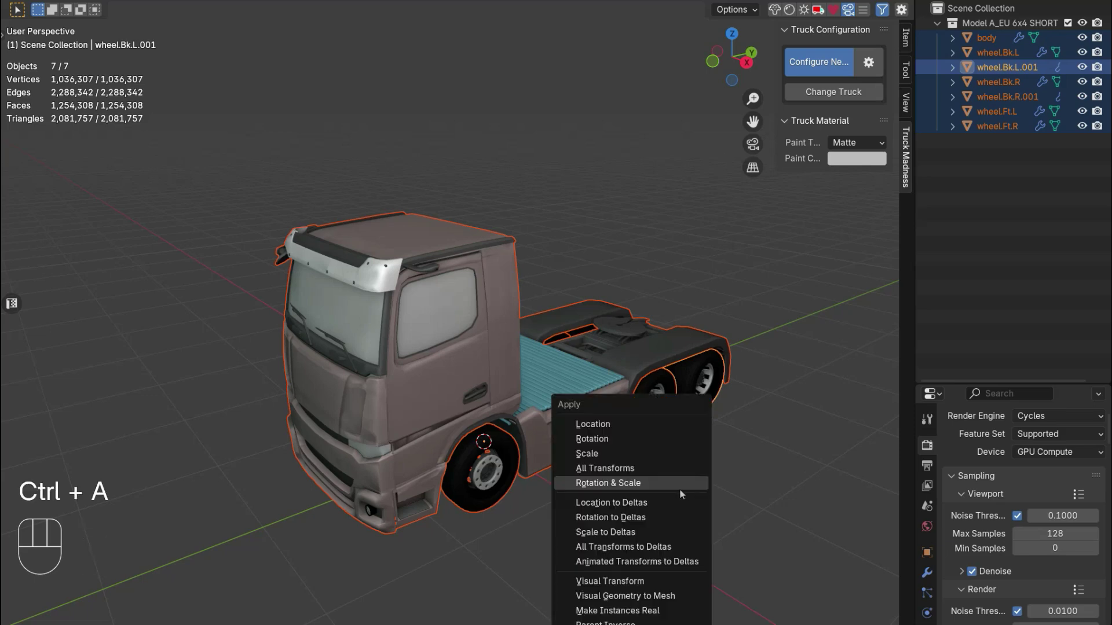
left_click(650, 468)
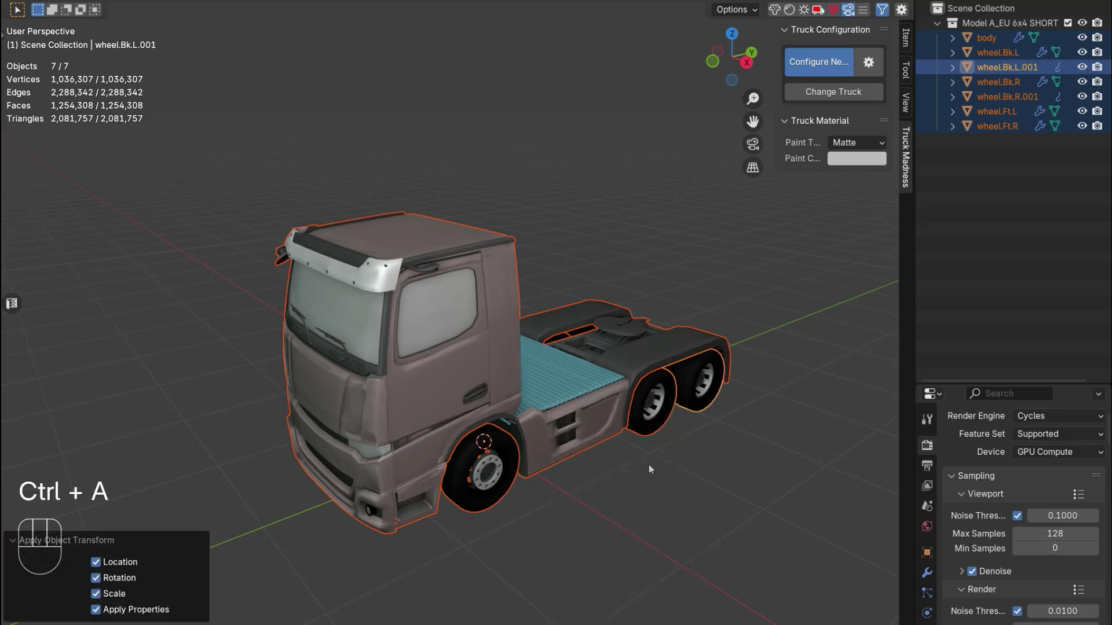
- Set the origins of the body and all six wheels with Origin to Geometry
left_click(230, 2)
mouse_move(256, 23)
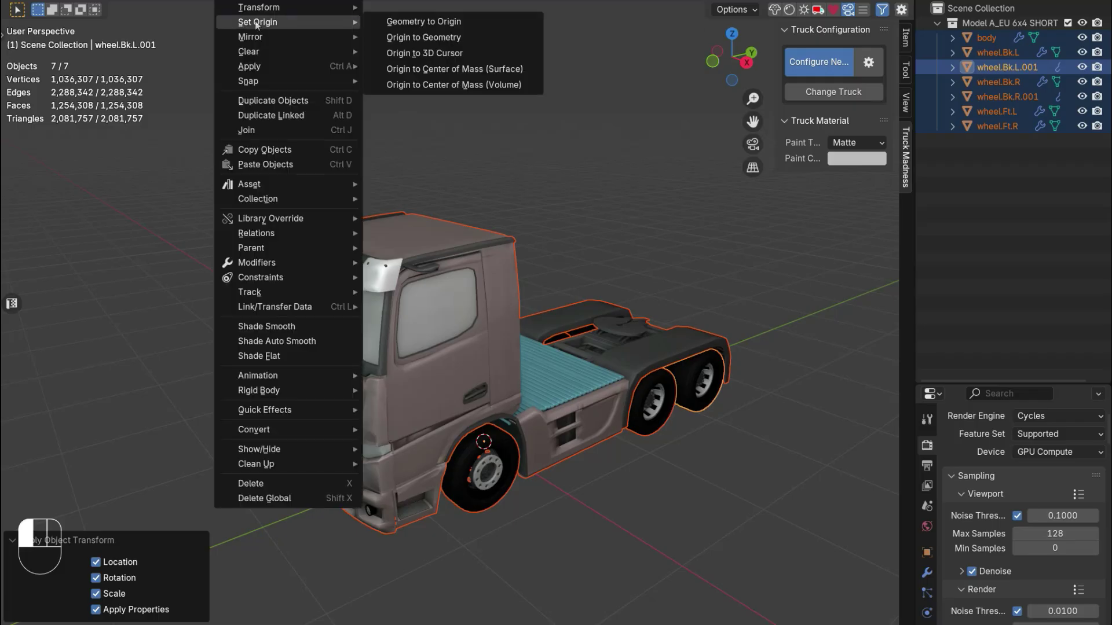
left_click(416, 38)
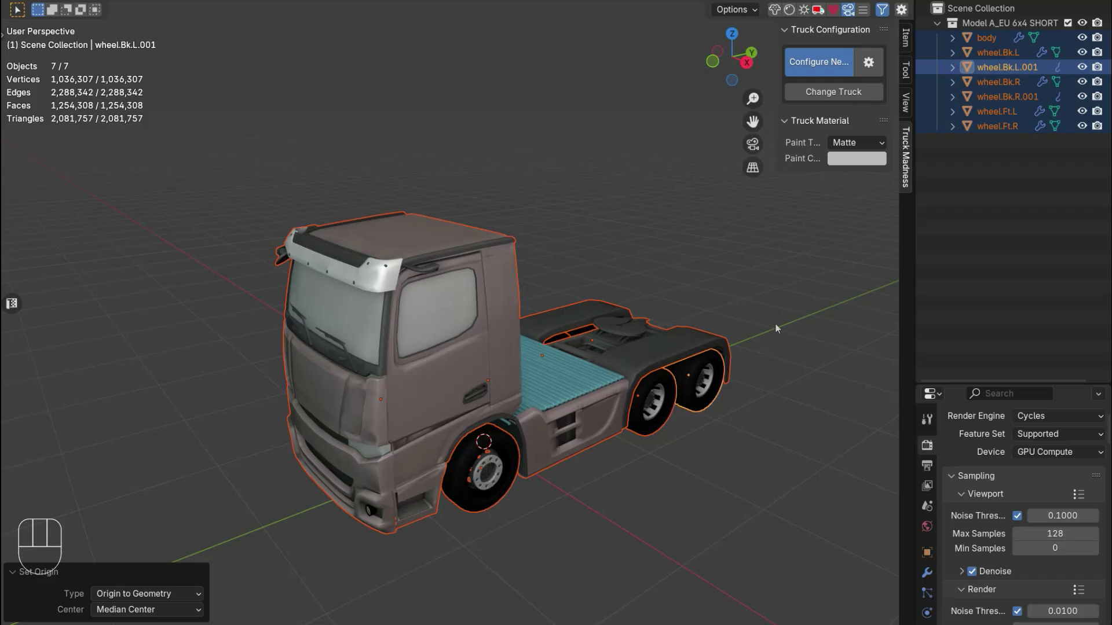
- Add a Car (deformation rig) armature for the selected truck objects and generate its Rigacar animation rig
key("shift")
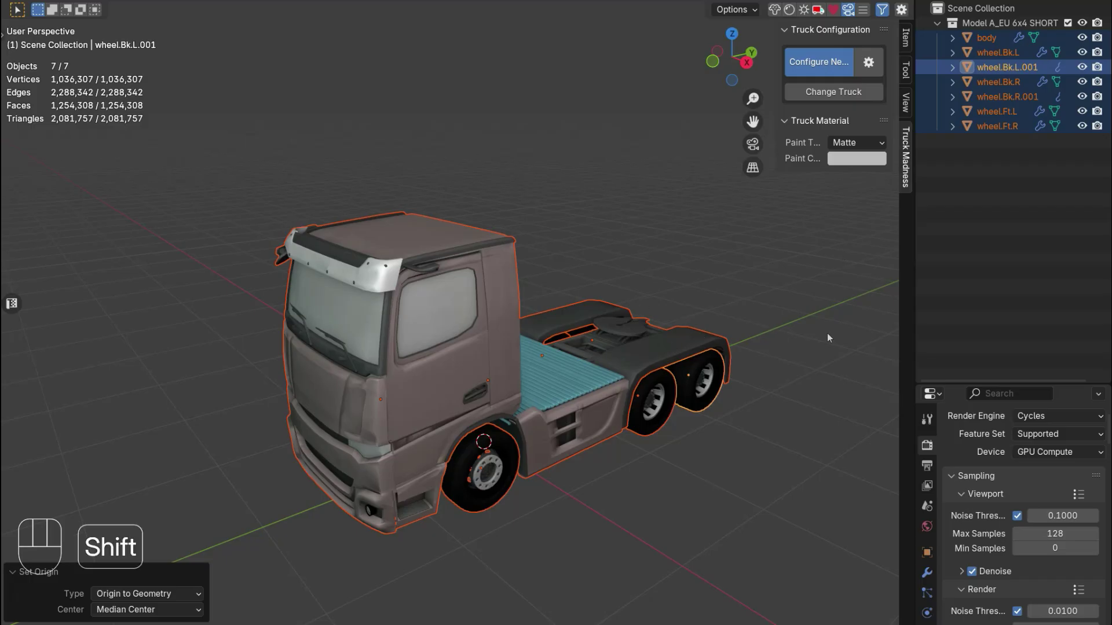
key("shift+a")
mouse_move(826, 333)
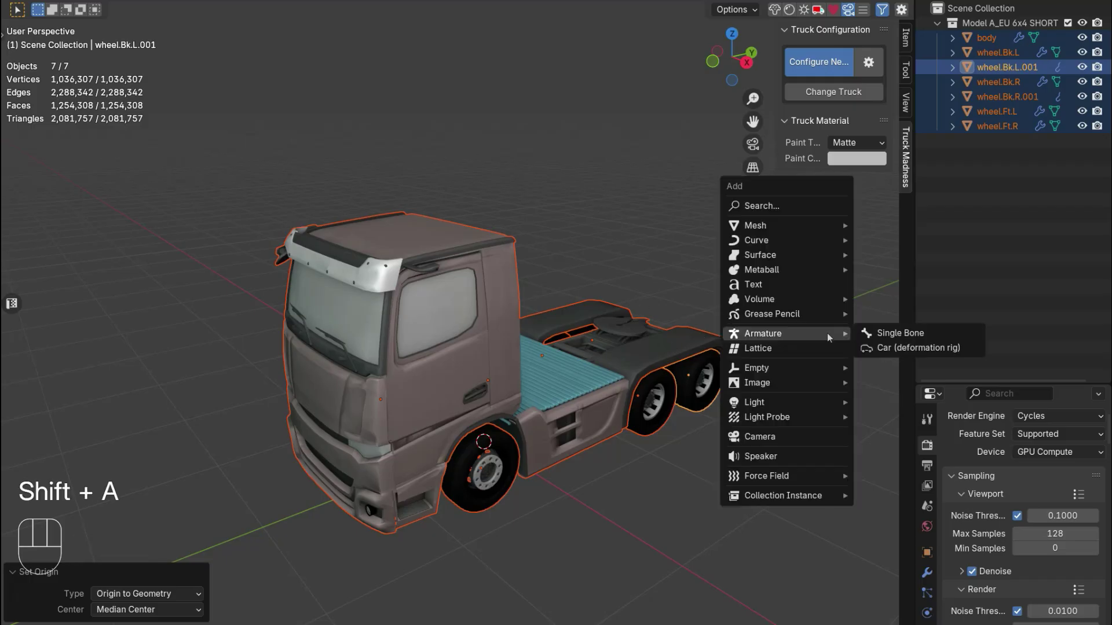
left_click(897, 351)
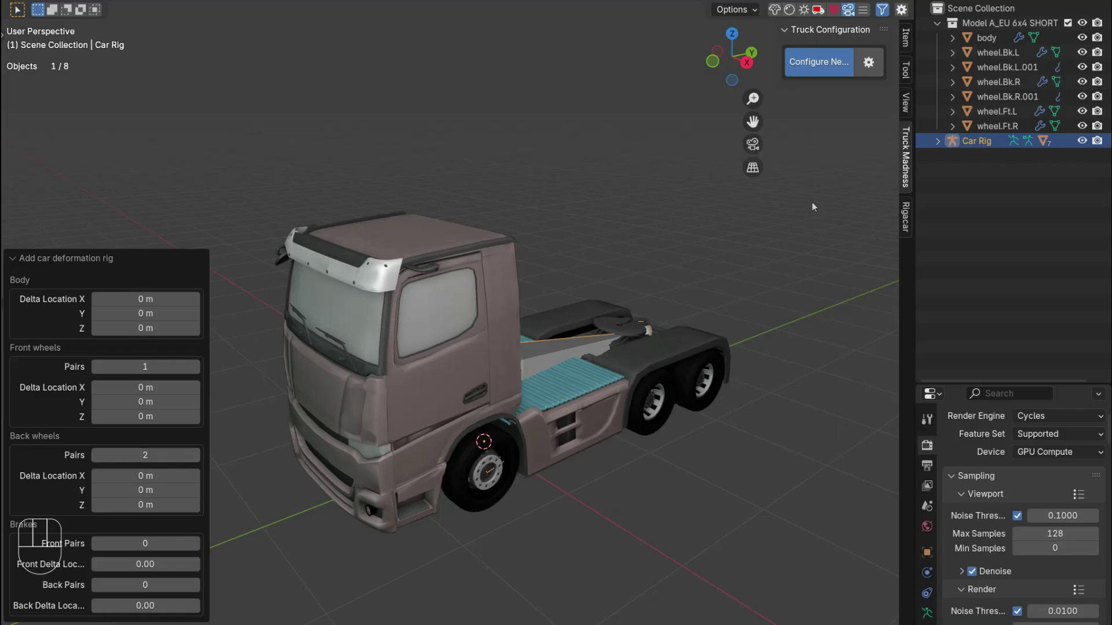
left_click(906, 225)
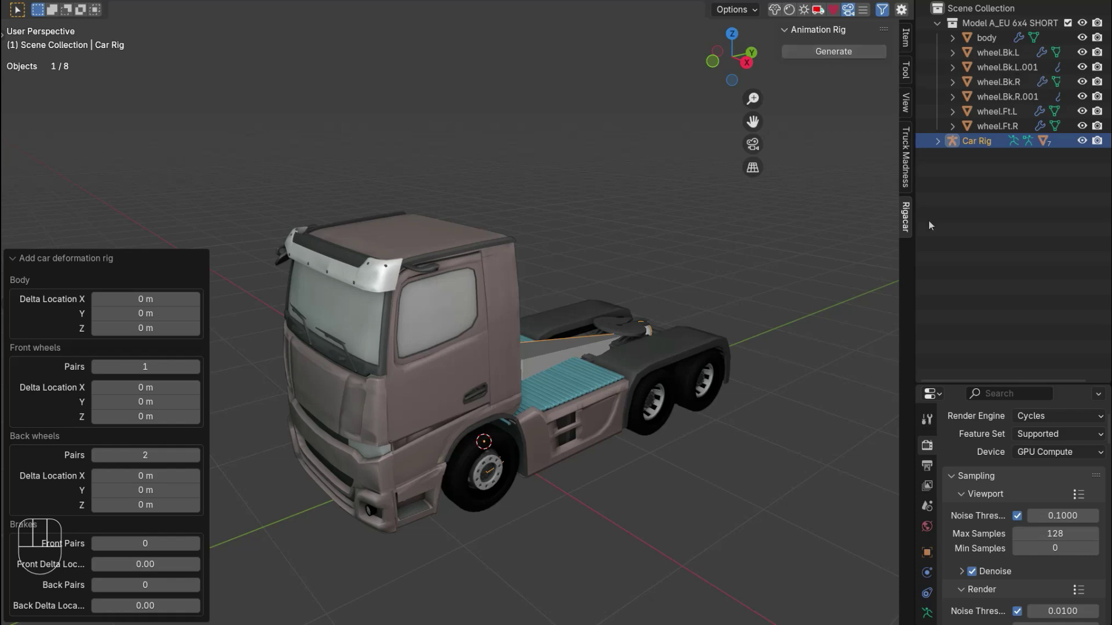
left_click(854, 53)
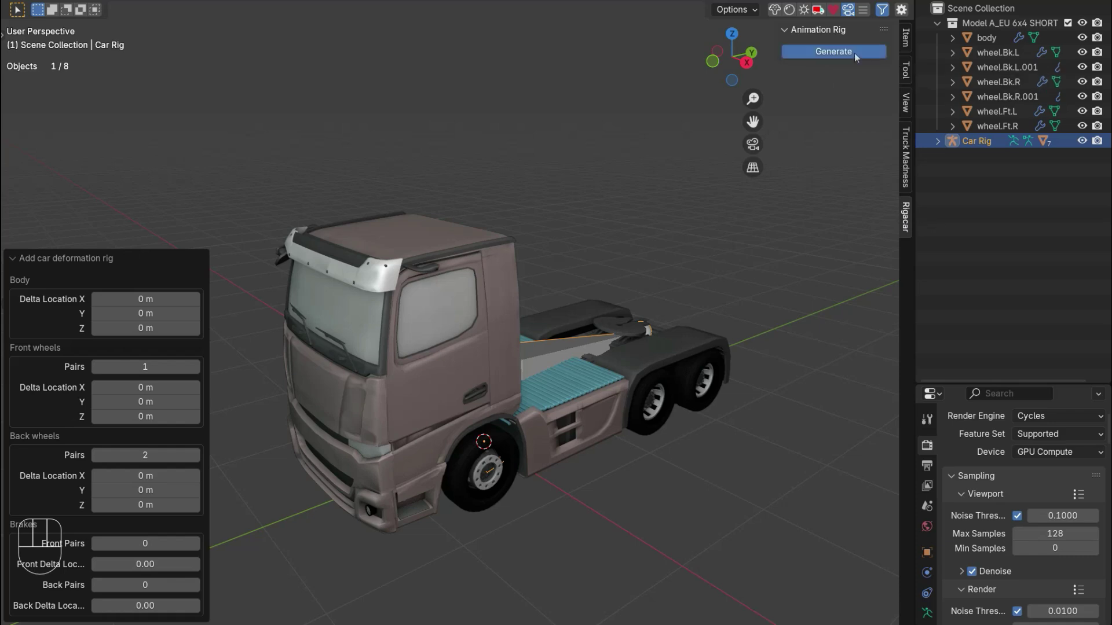
- Put the generated Car Rig in Pose Mode with no bones selected
scroll(526, 296, "down", 5)
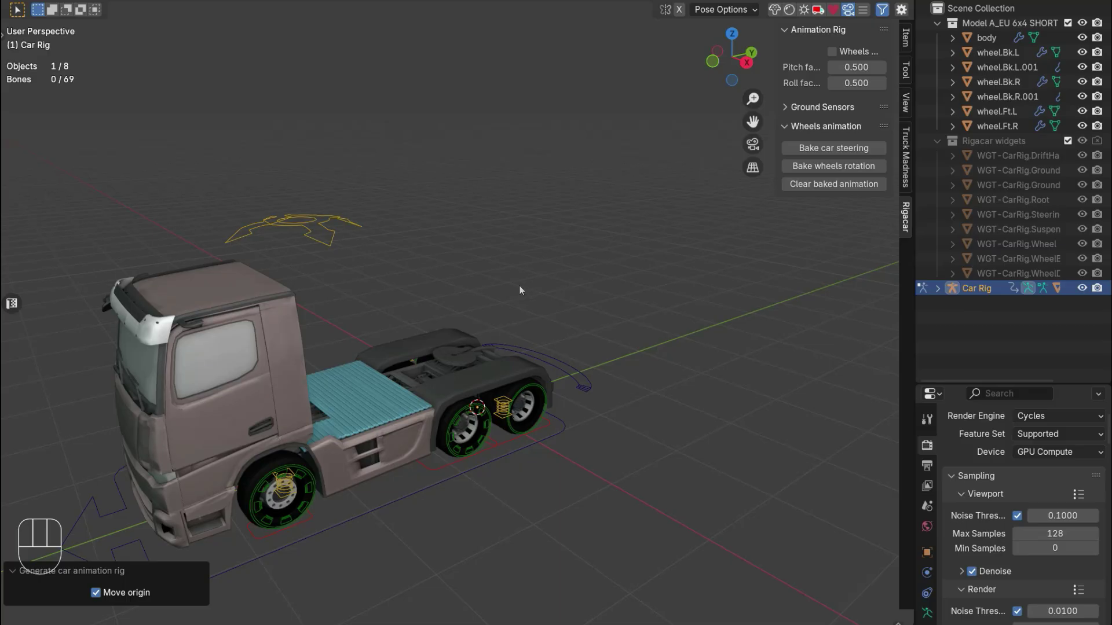
middle_click_drag(524, 295, 491, 463, "shift")
left_click(410, 480)
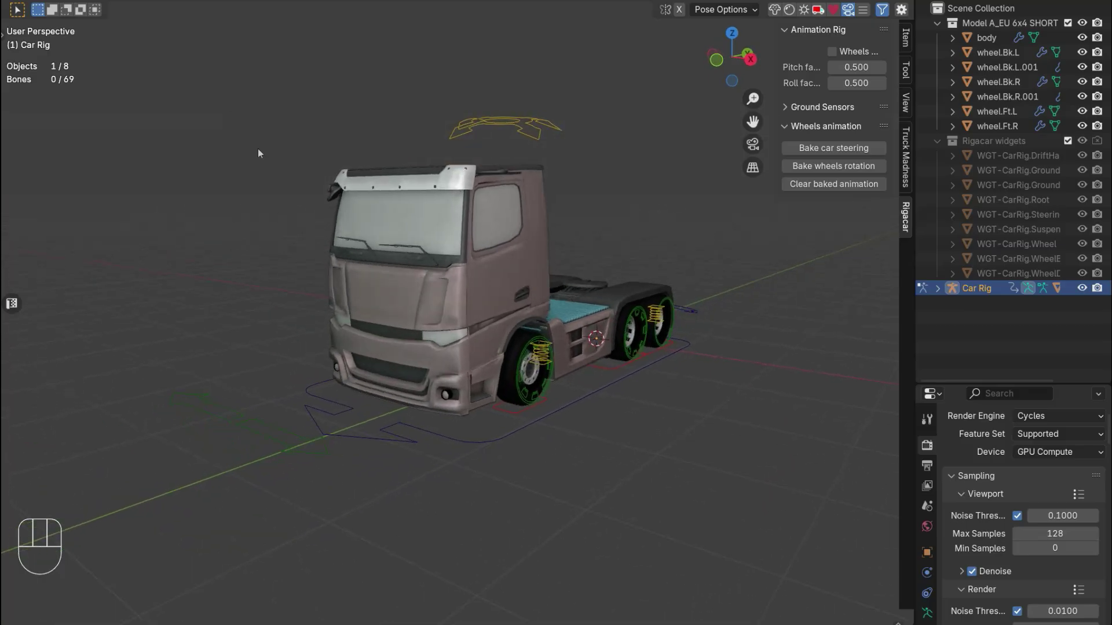
left_click(82, 13)
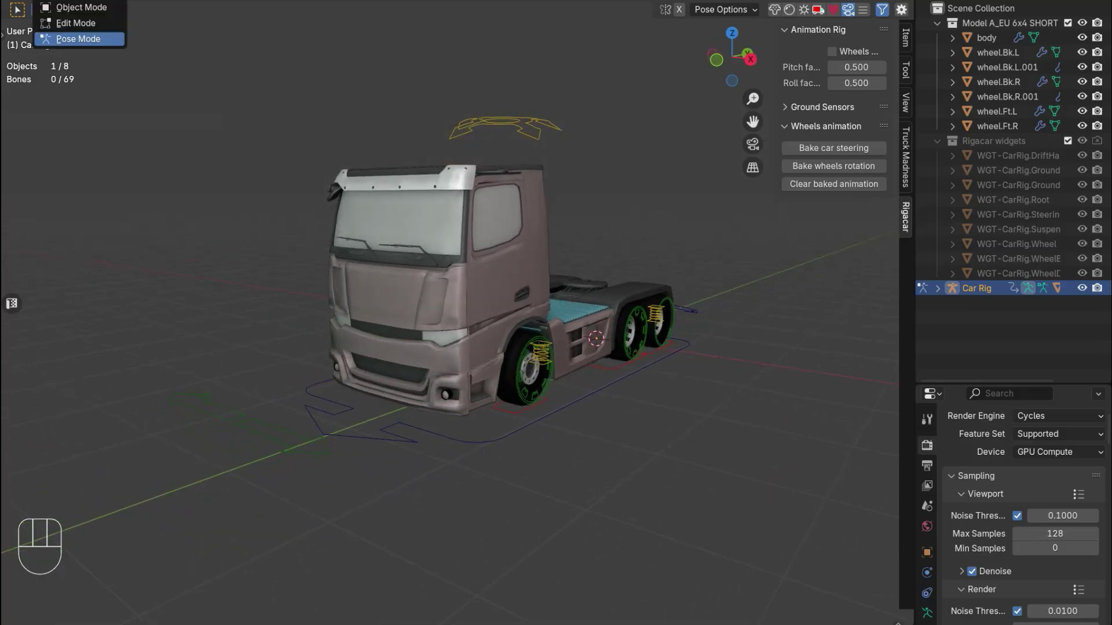
left_click(78, 41)
- Test the Steering control in front of the truck by moving it and the Drift control behind it by rotating it
left_click(299, 435)
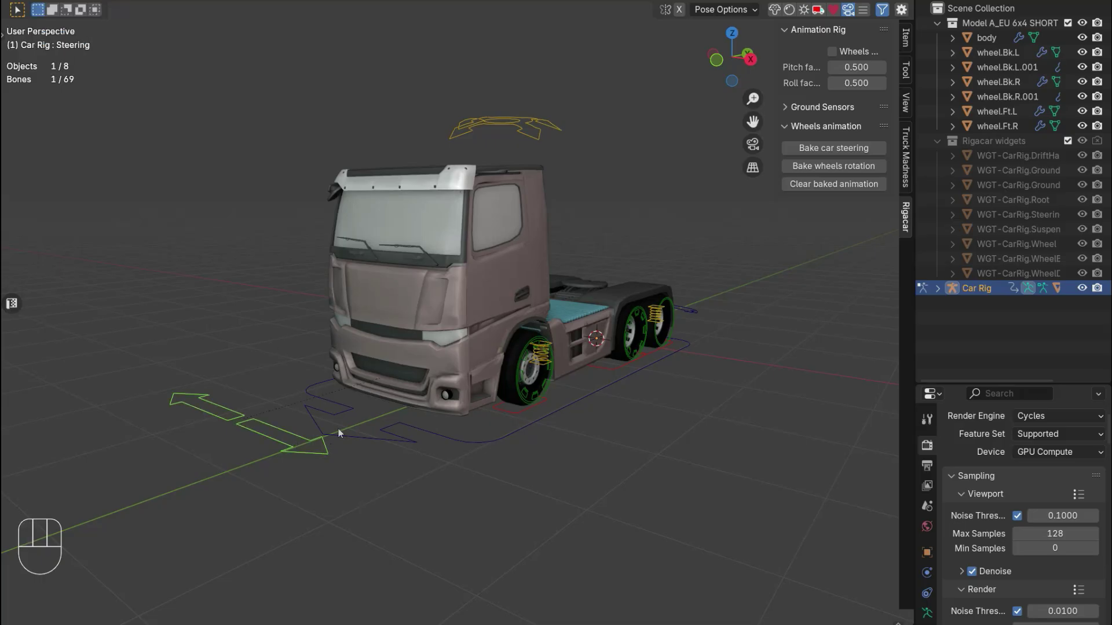
key("g")
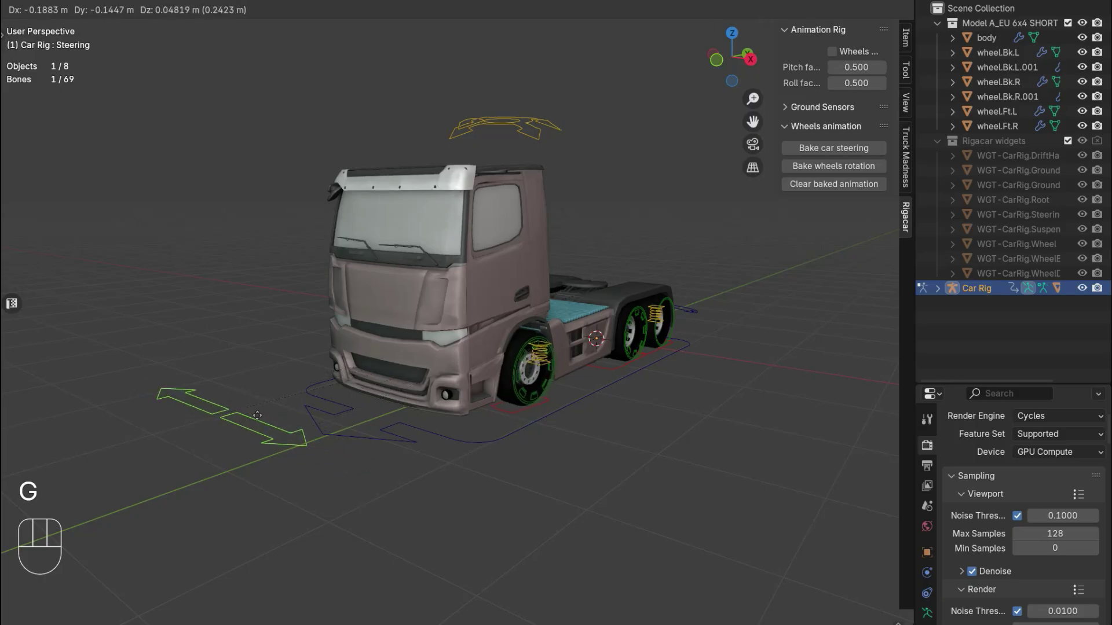
left_click(185, 409)
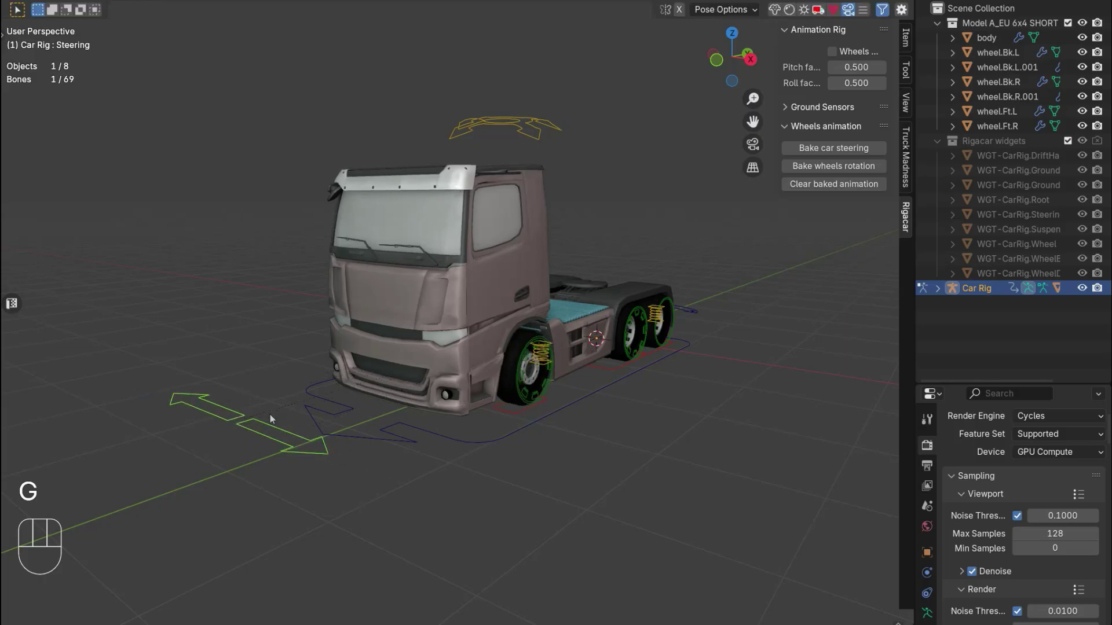
left_click(689, 313)
key("g")
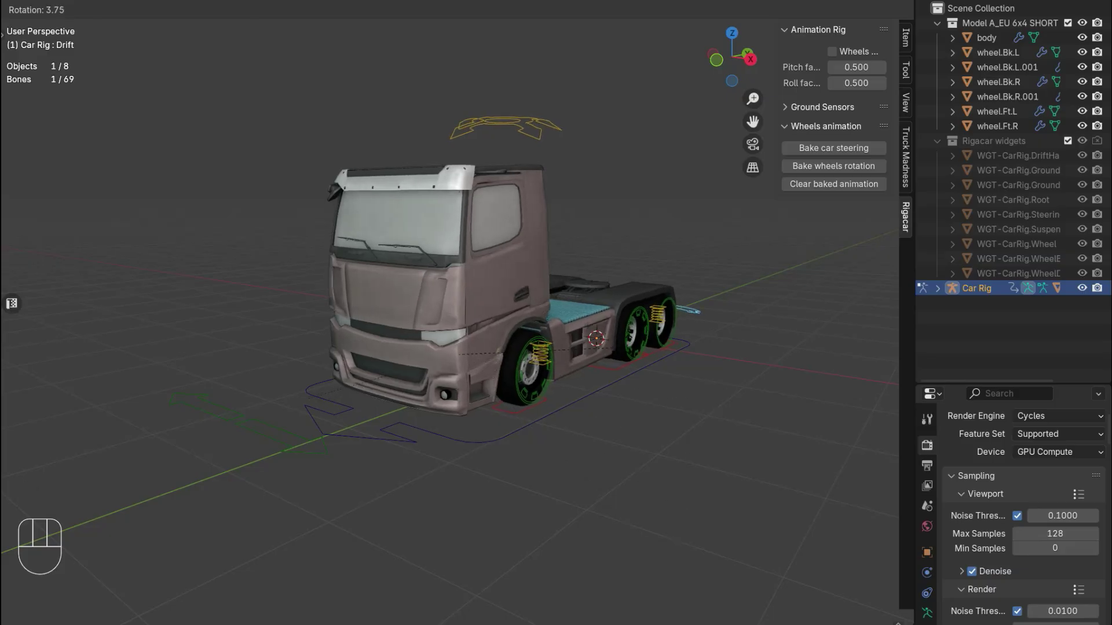
left_click(486, 132)
- Move the Suspension control above the truck about 0.45 m in X, 0.35 m in Y and -0.11 m in Z to tilt the body
left_click(487, 132)
key("g")
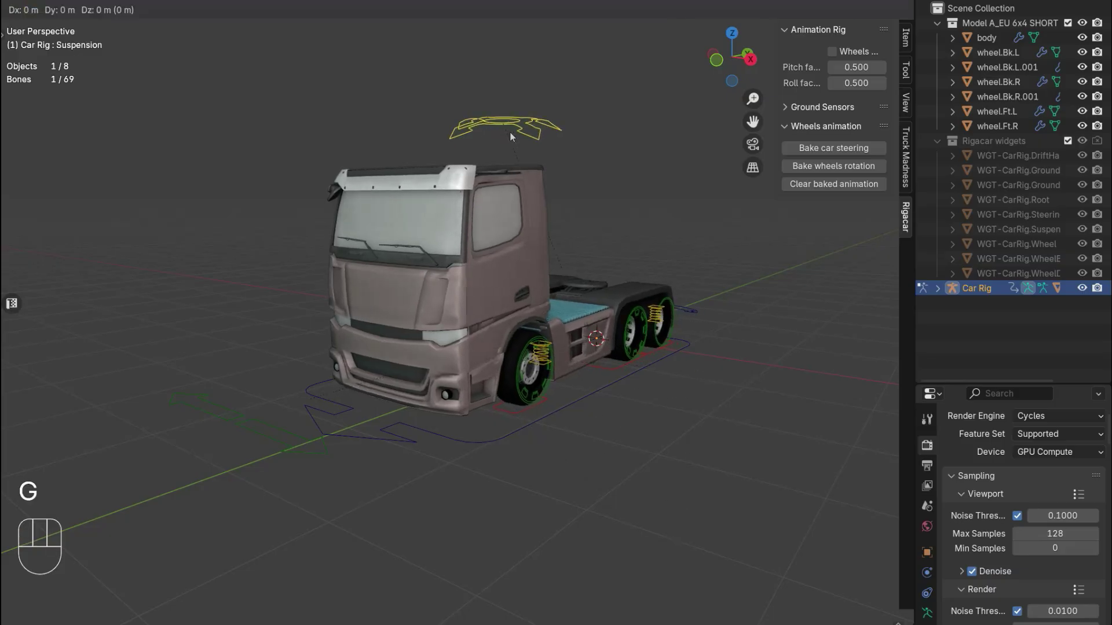
left_click(572, 144)
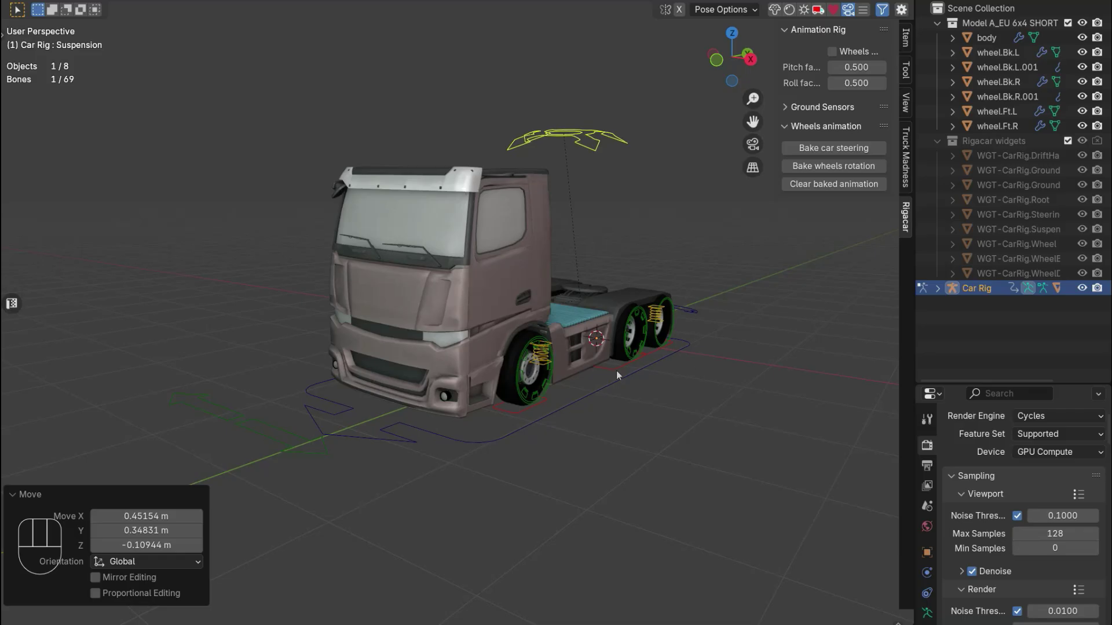
middle_click_drag(635, 363, 672, 402)
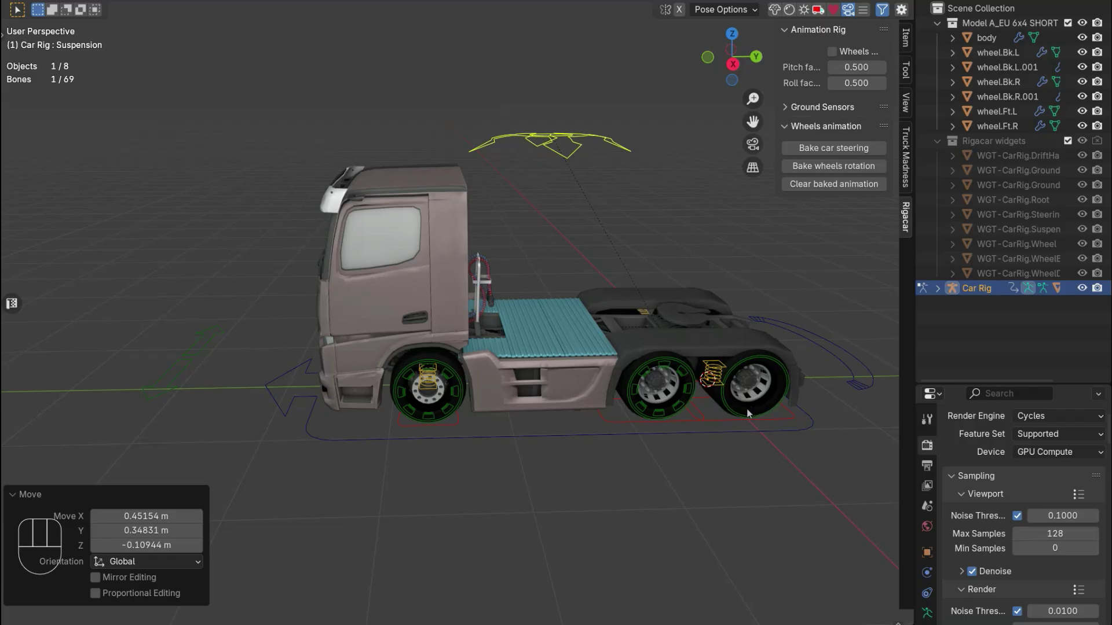
middle_click_drag(589, 499, 626, 486)
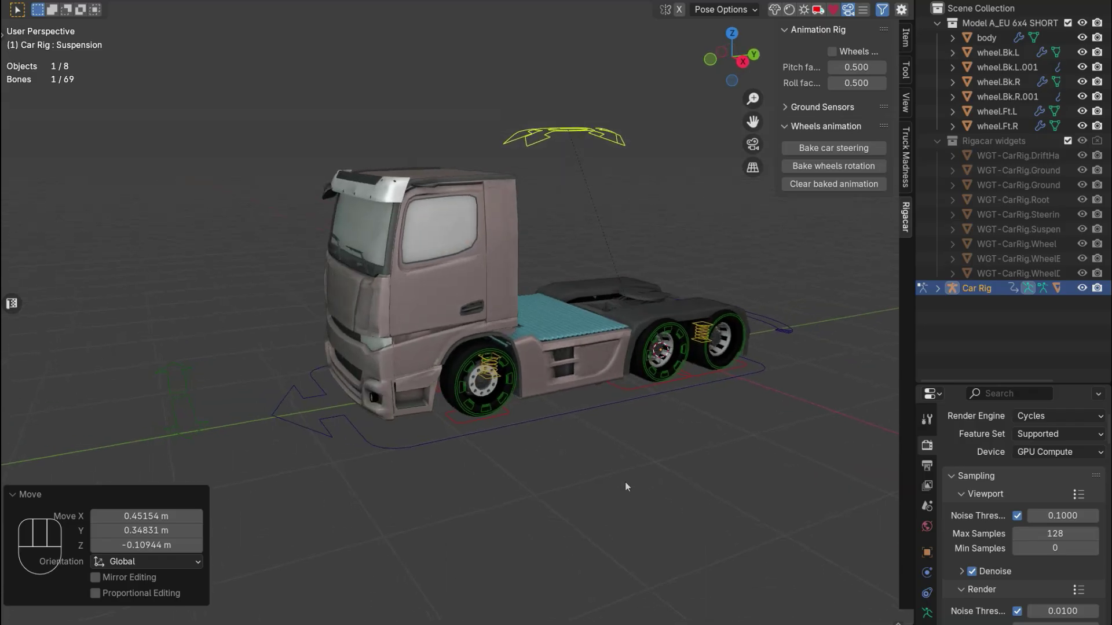